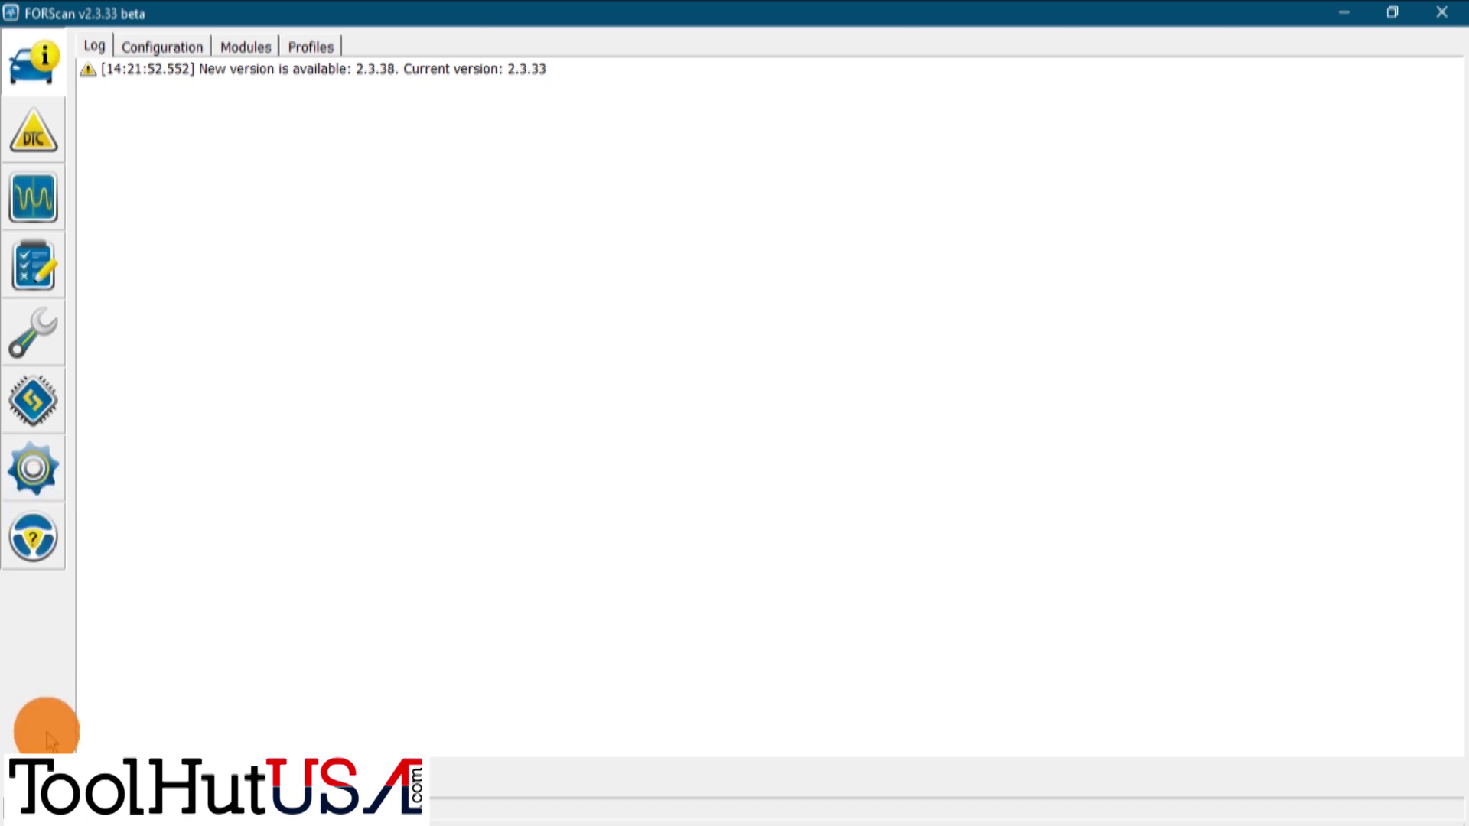
Step: Connect FORScan to the car through the J2534 Ford-VCM-II adapter
left_click(100, 763)
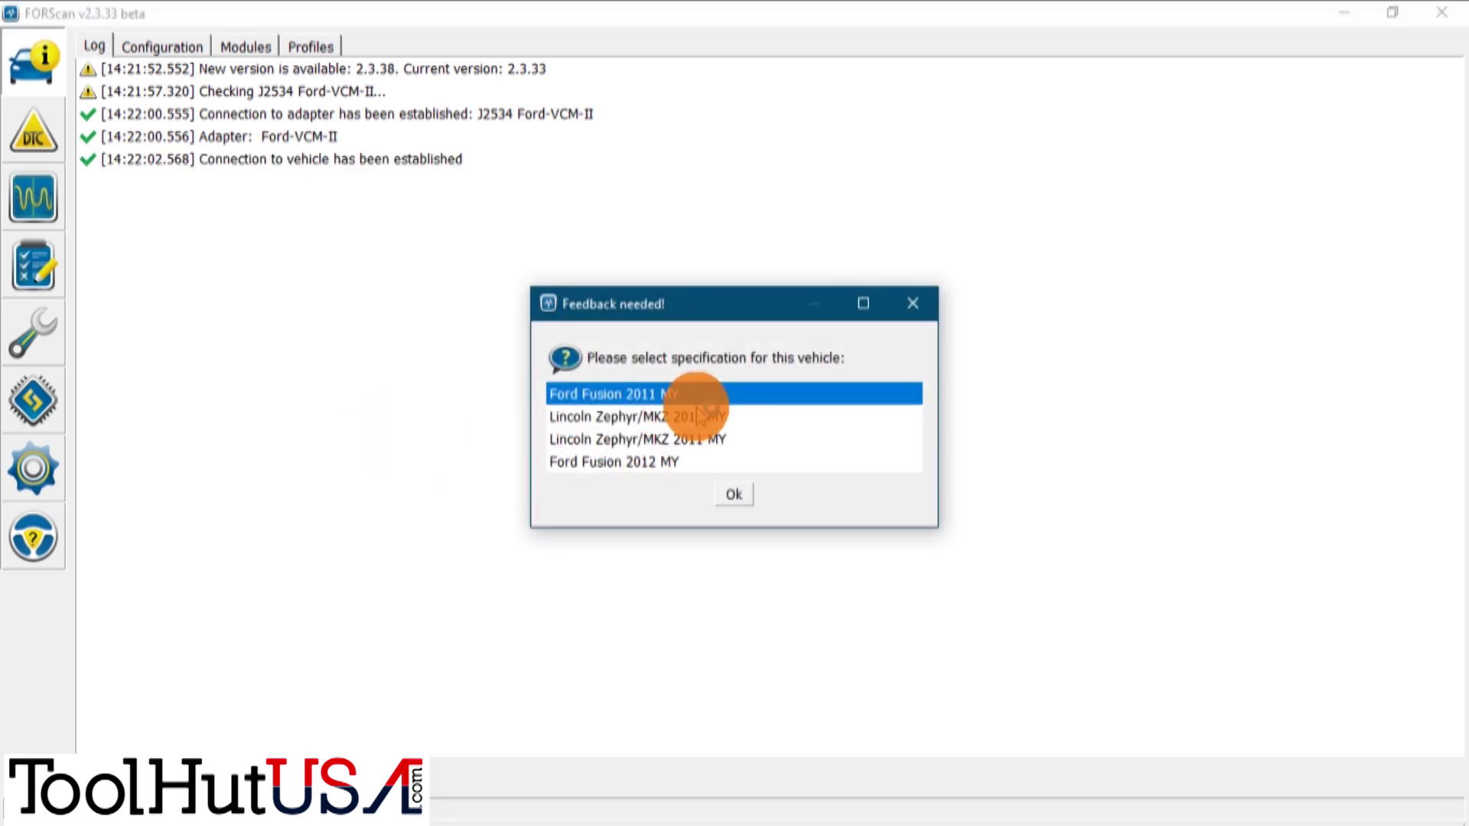
Step: Identify the car as a 2011 MY Lincoln Zephyr/MKZ without navigation, and save the vehicle profile
left_click(625, 439)
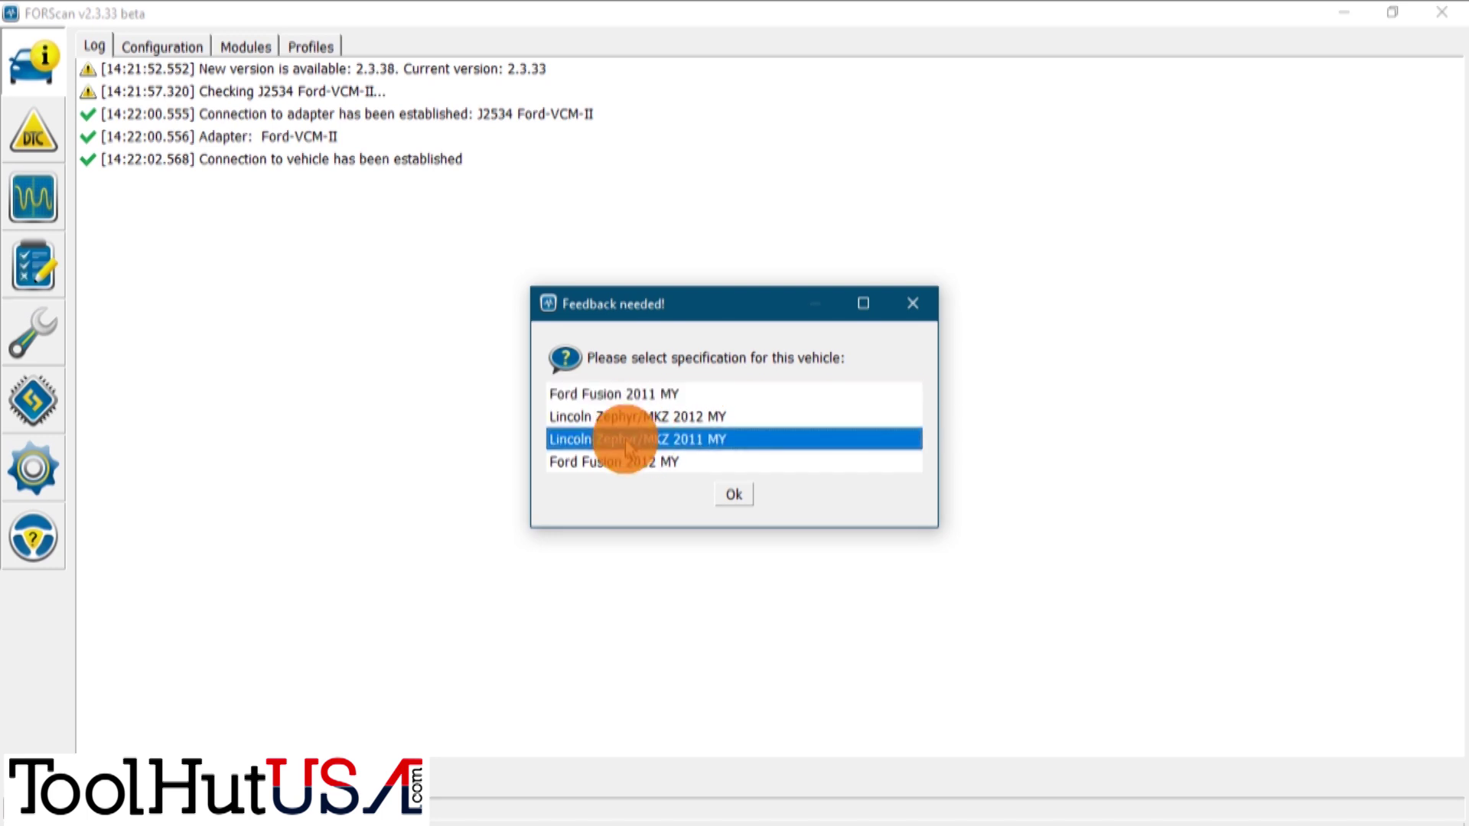
left_click(736, 496)
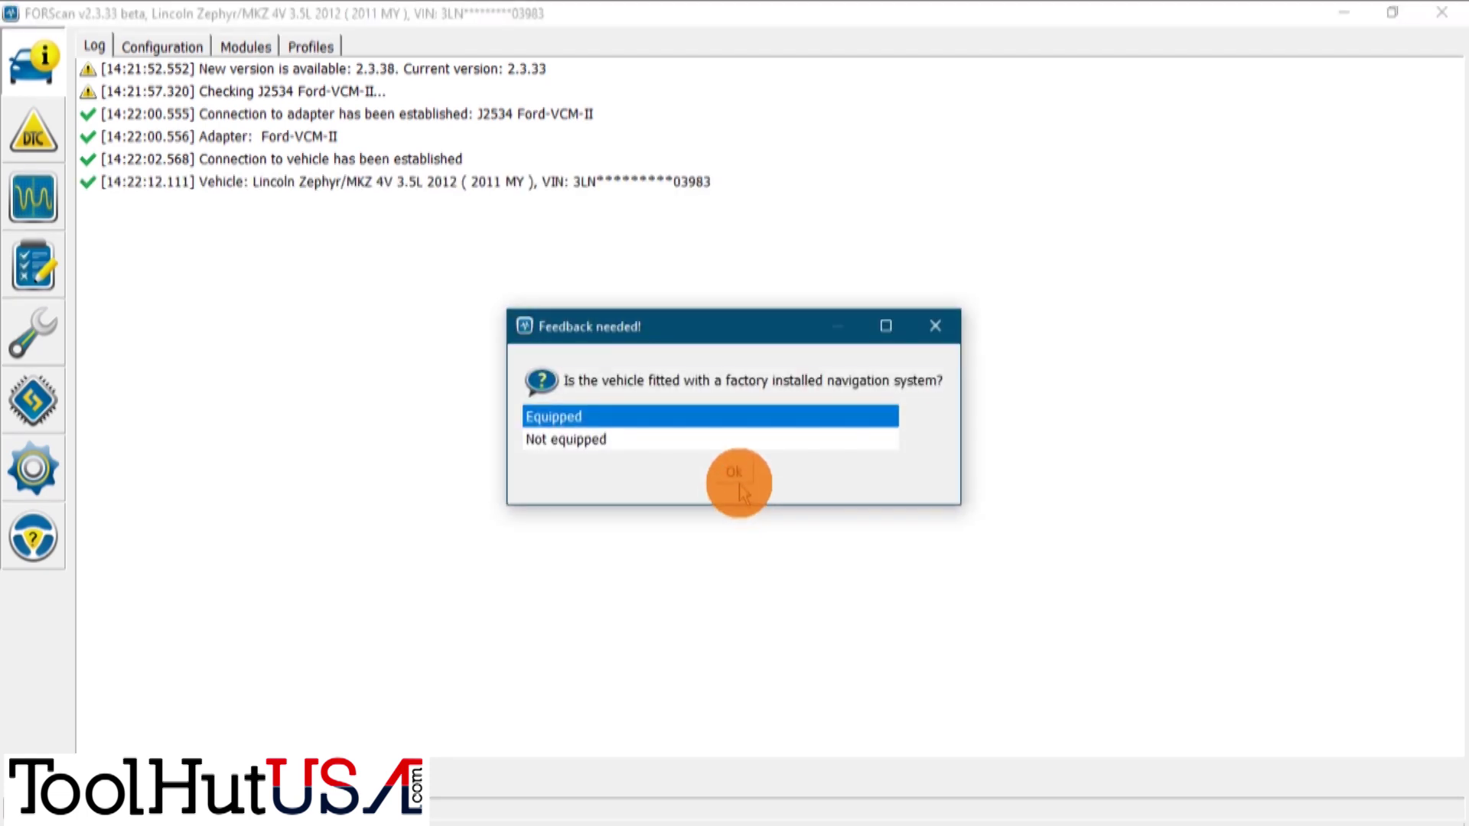
left_click(616, 439)
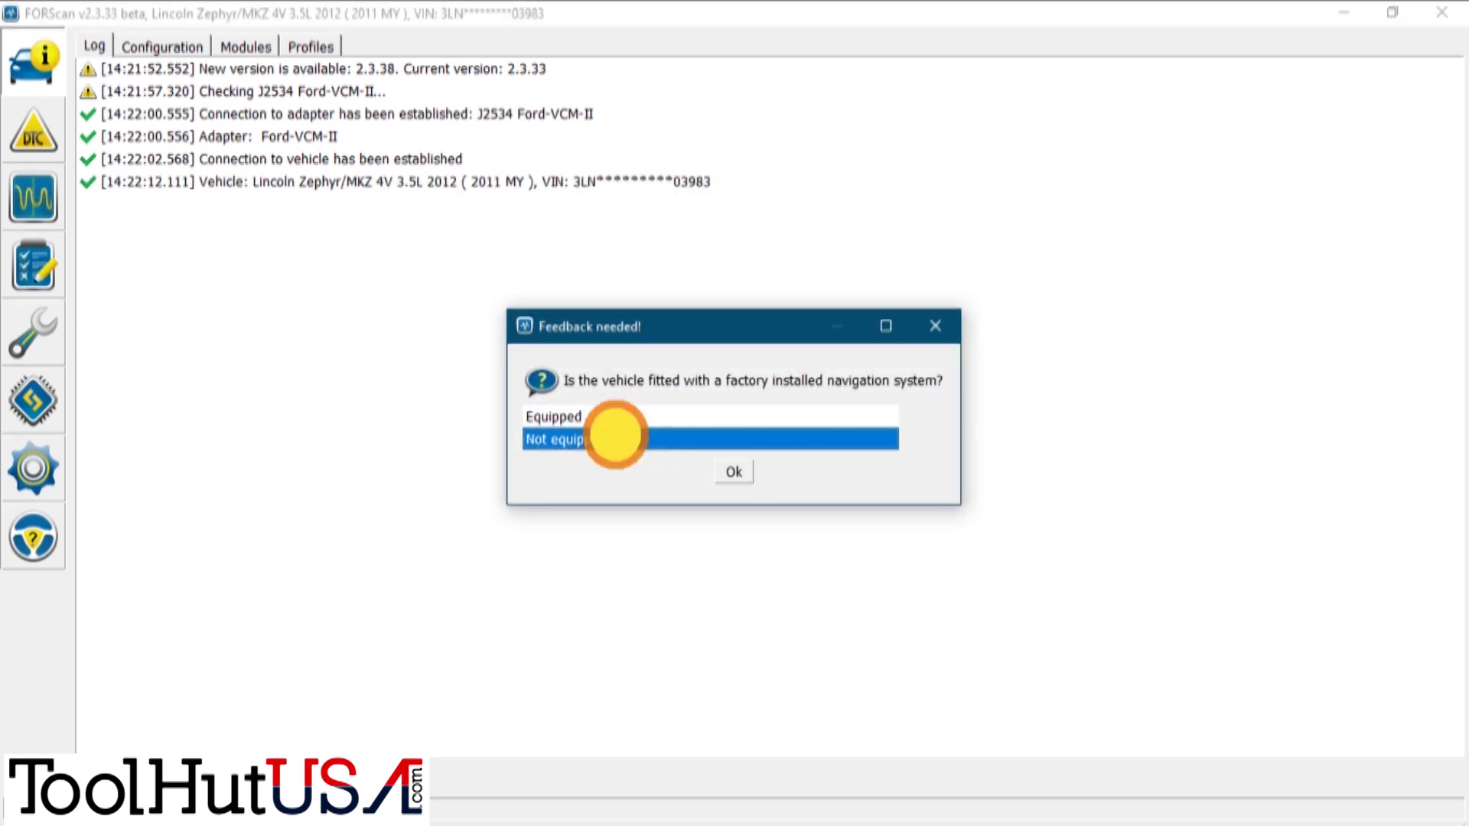
left_click(731, 472)
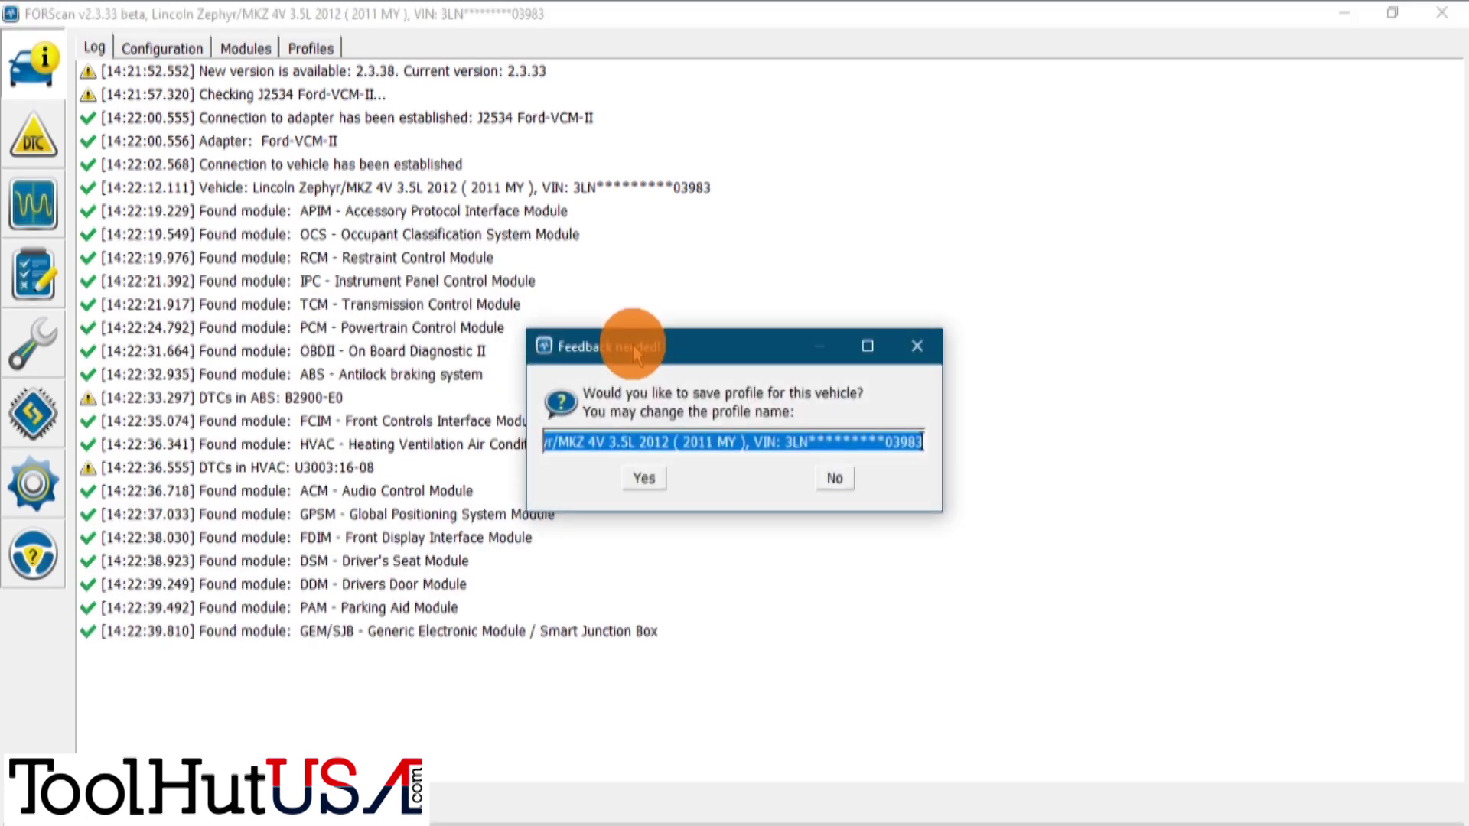
left_click(644, 481)
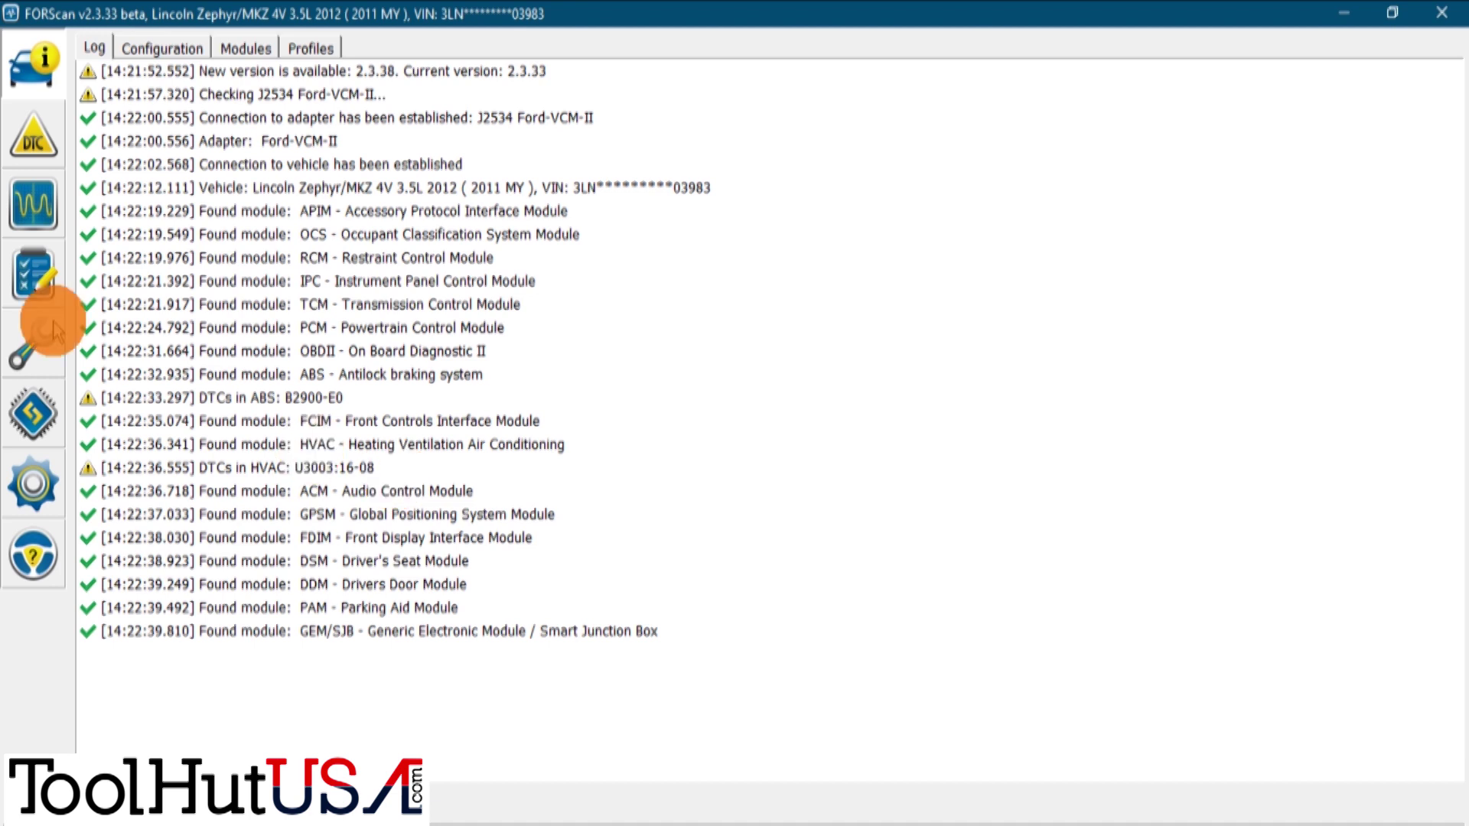
Step: Review the detected modules, then highlight and copy the full VIN from the configuration details
left_click(243, 49)
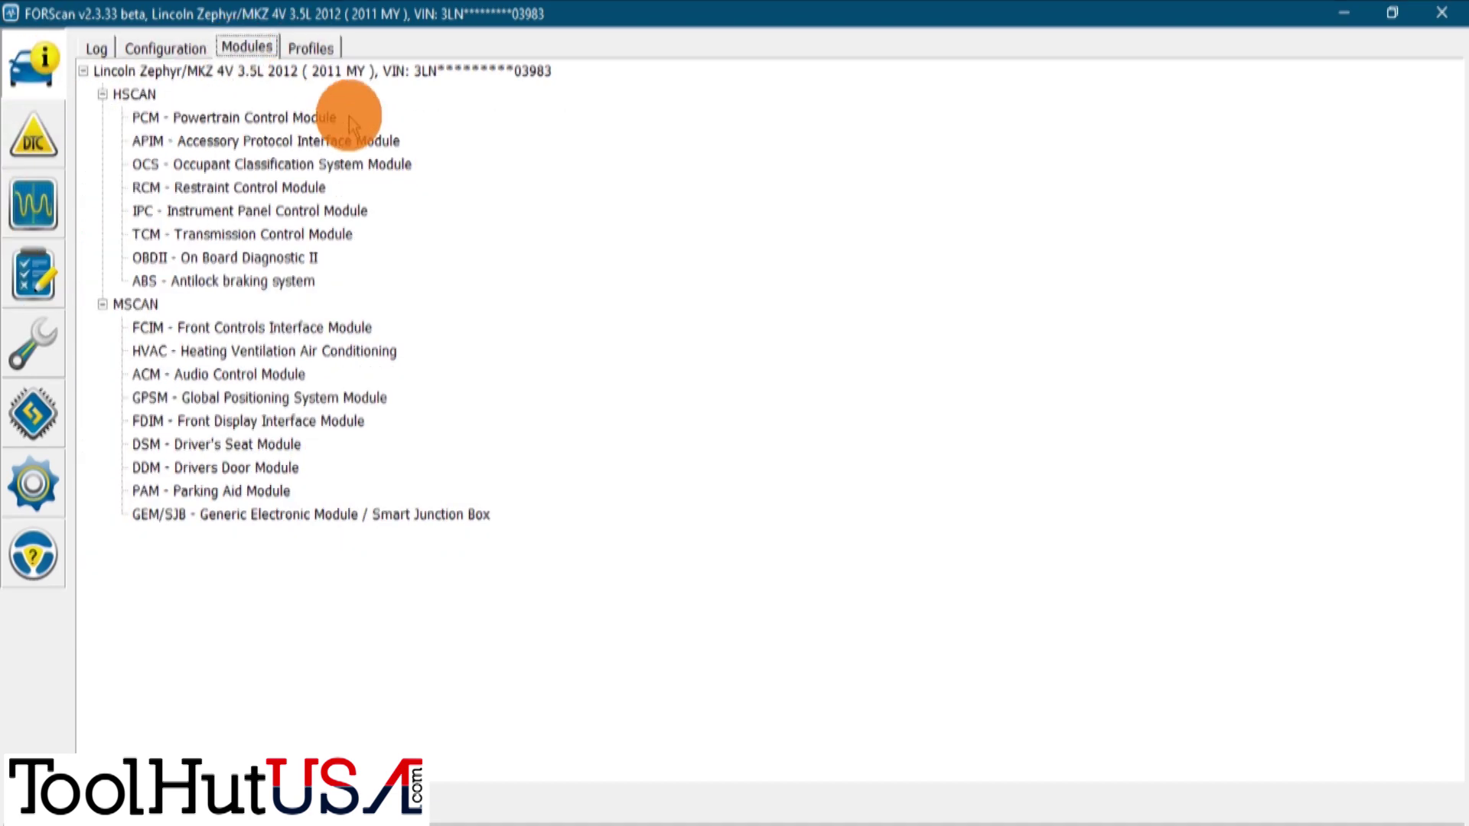
left_click(165, 49)
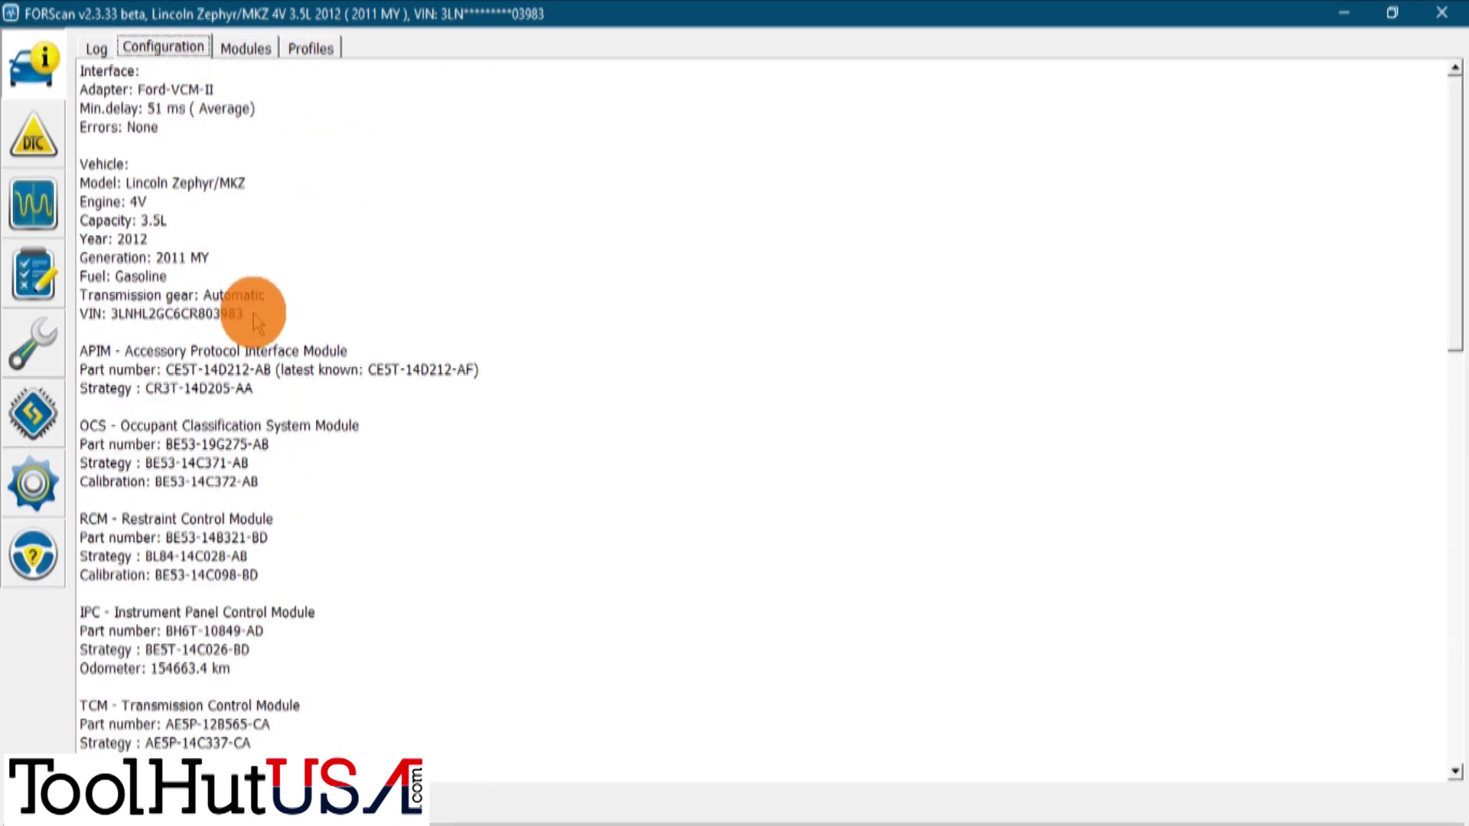
left_click_drag(246, 316, 112, 320)
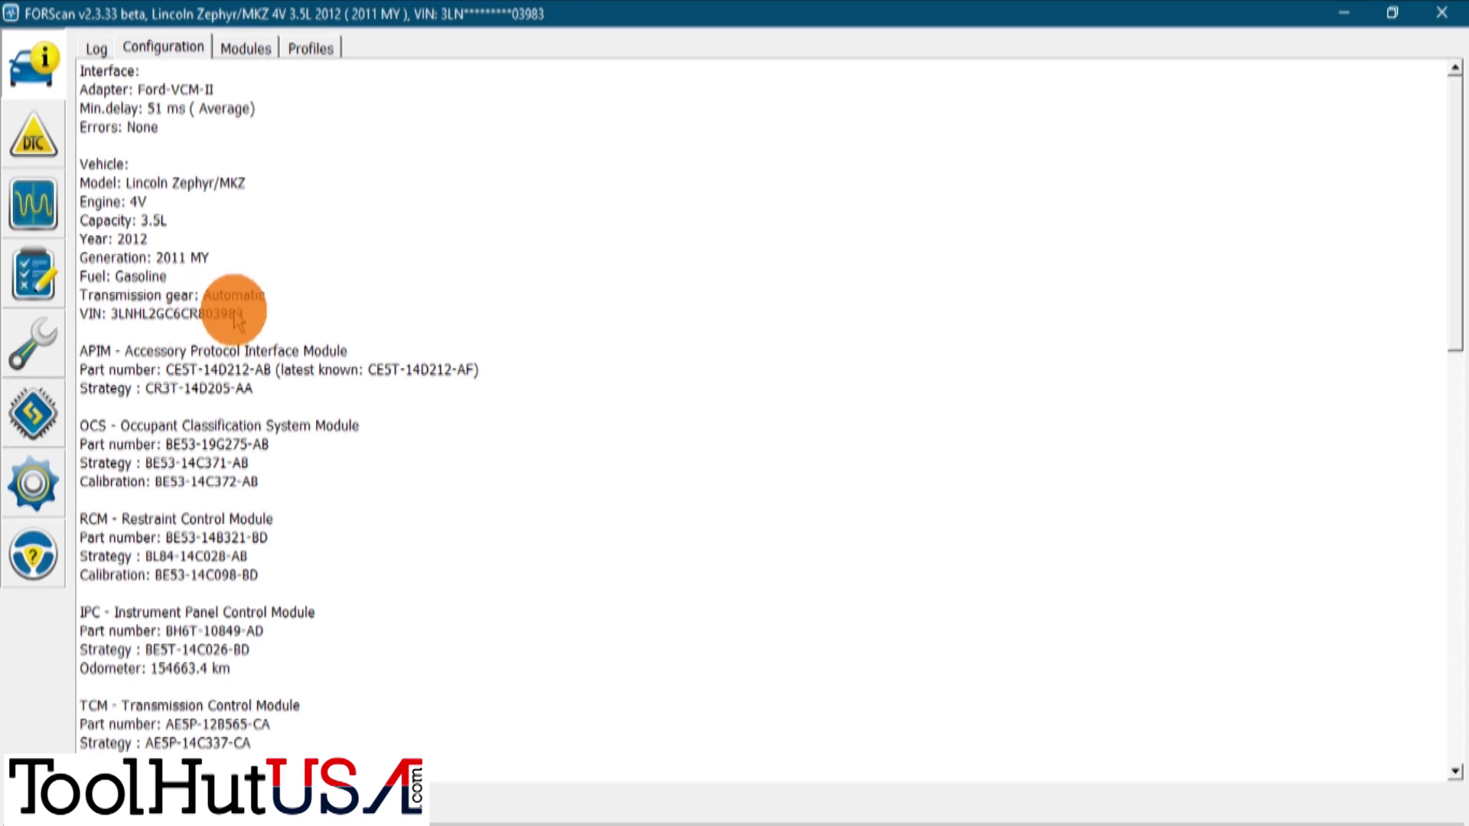
left_click_drag(242, 314, 112, 320)
key("ctrl+c")
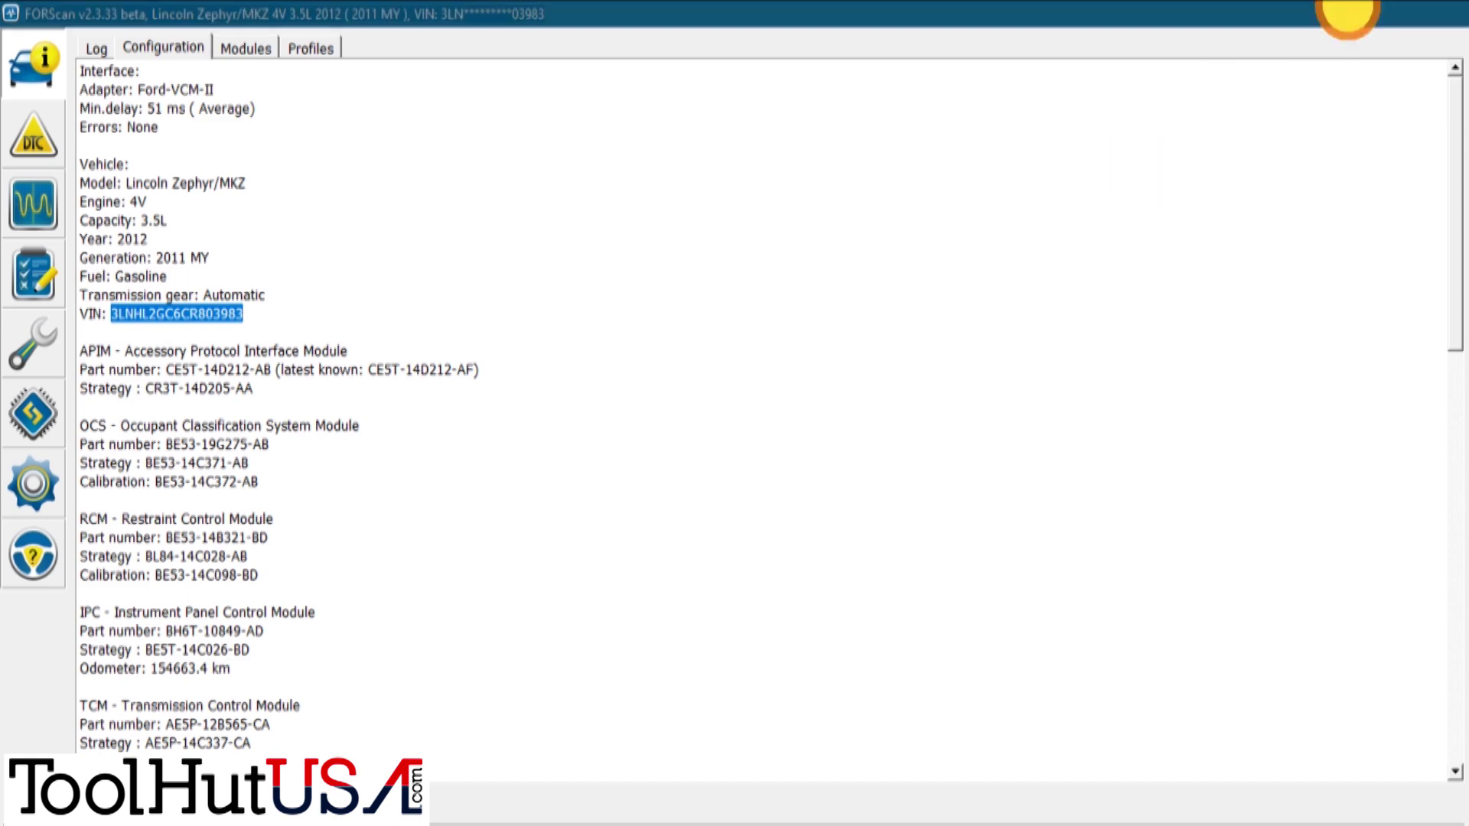
left_click(1348, 11)
Step: Scroll the Quick Guides list down to Module Build Data (As-Built) and open it
scroll(1118, 511, "down", 1)
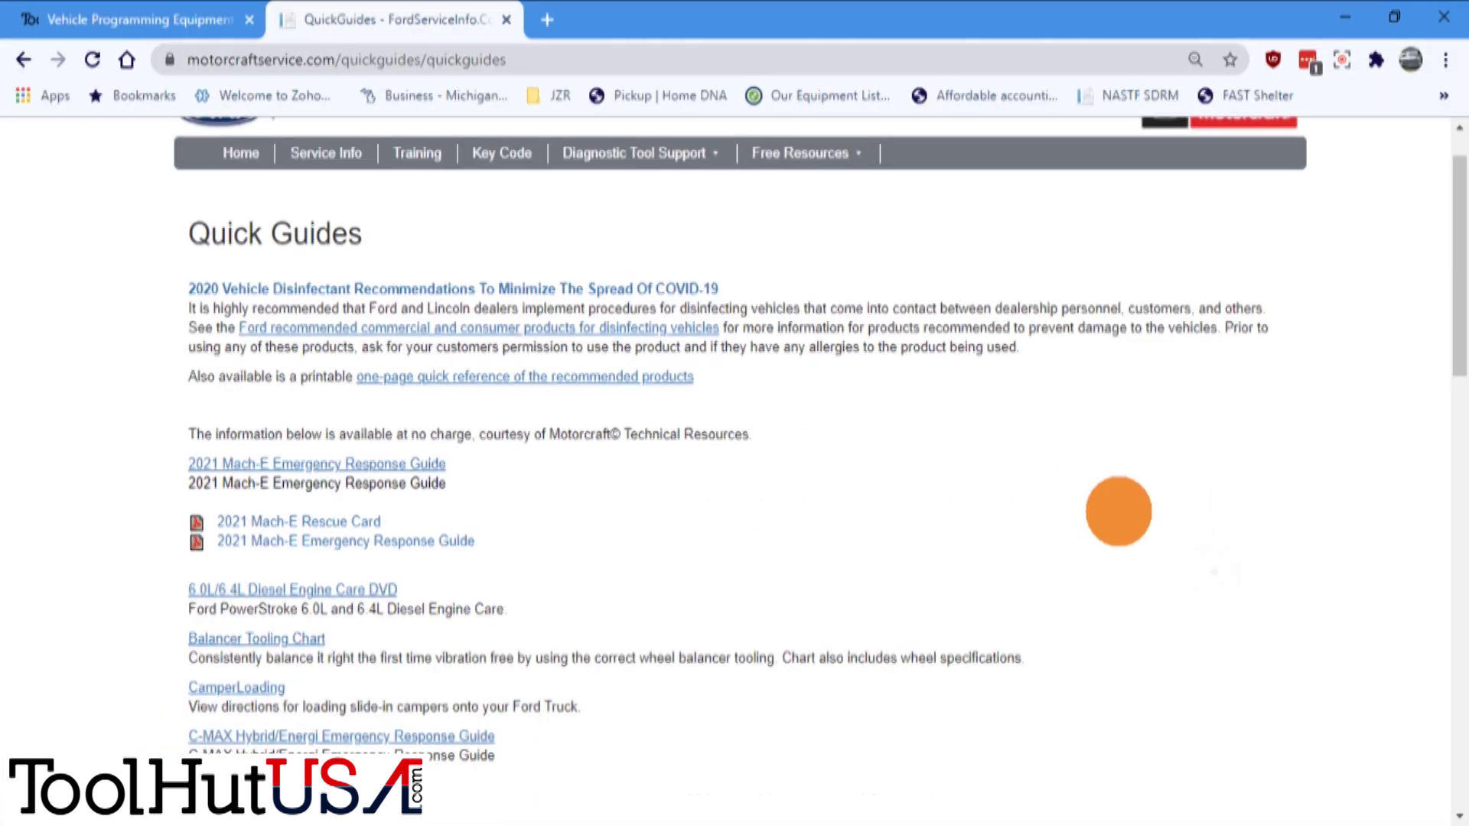
scroll(1119, 511, "down", 15)
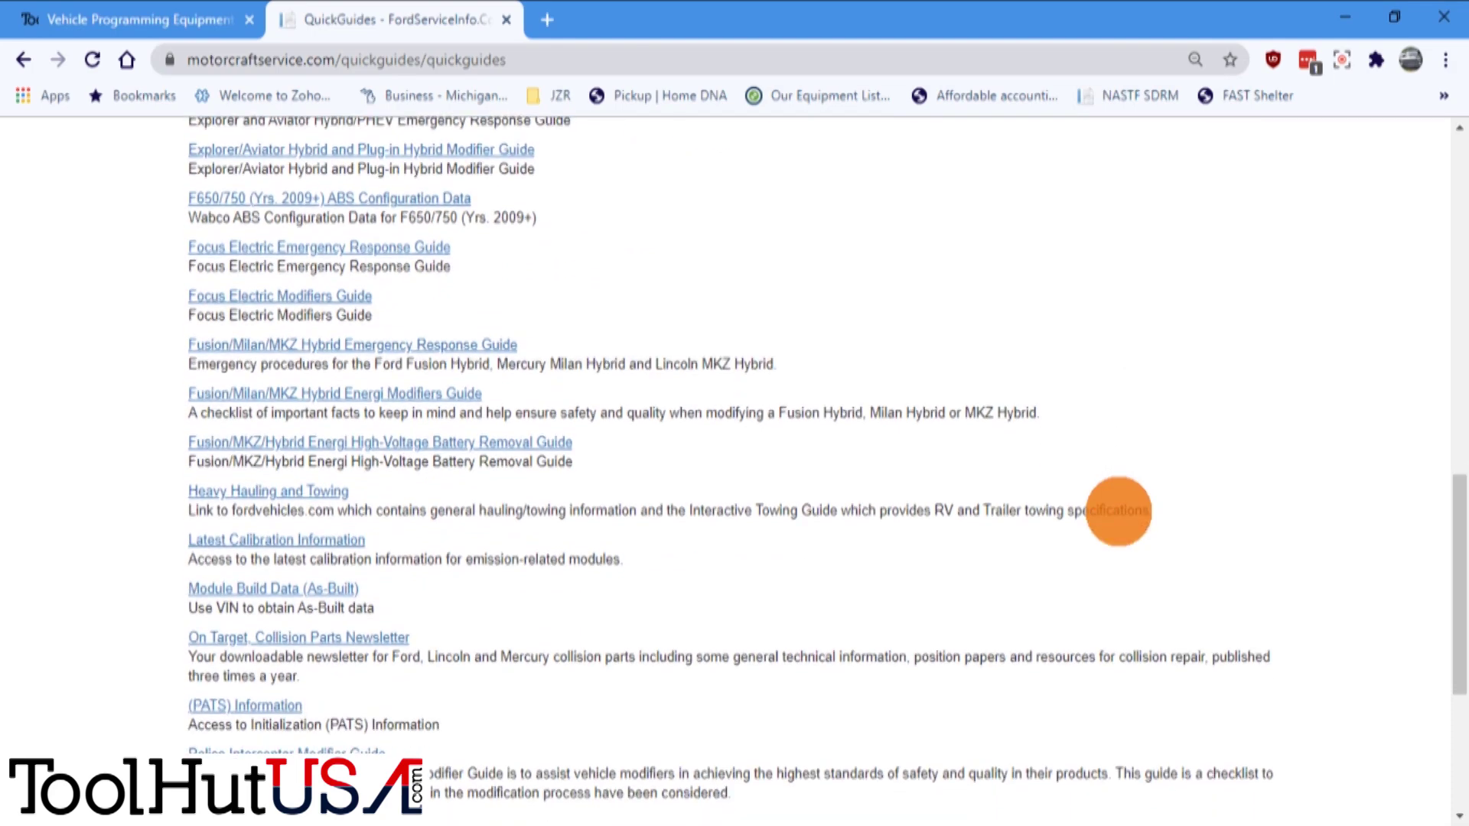
scroll(1118, 511, "down", 5)
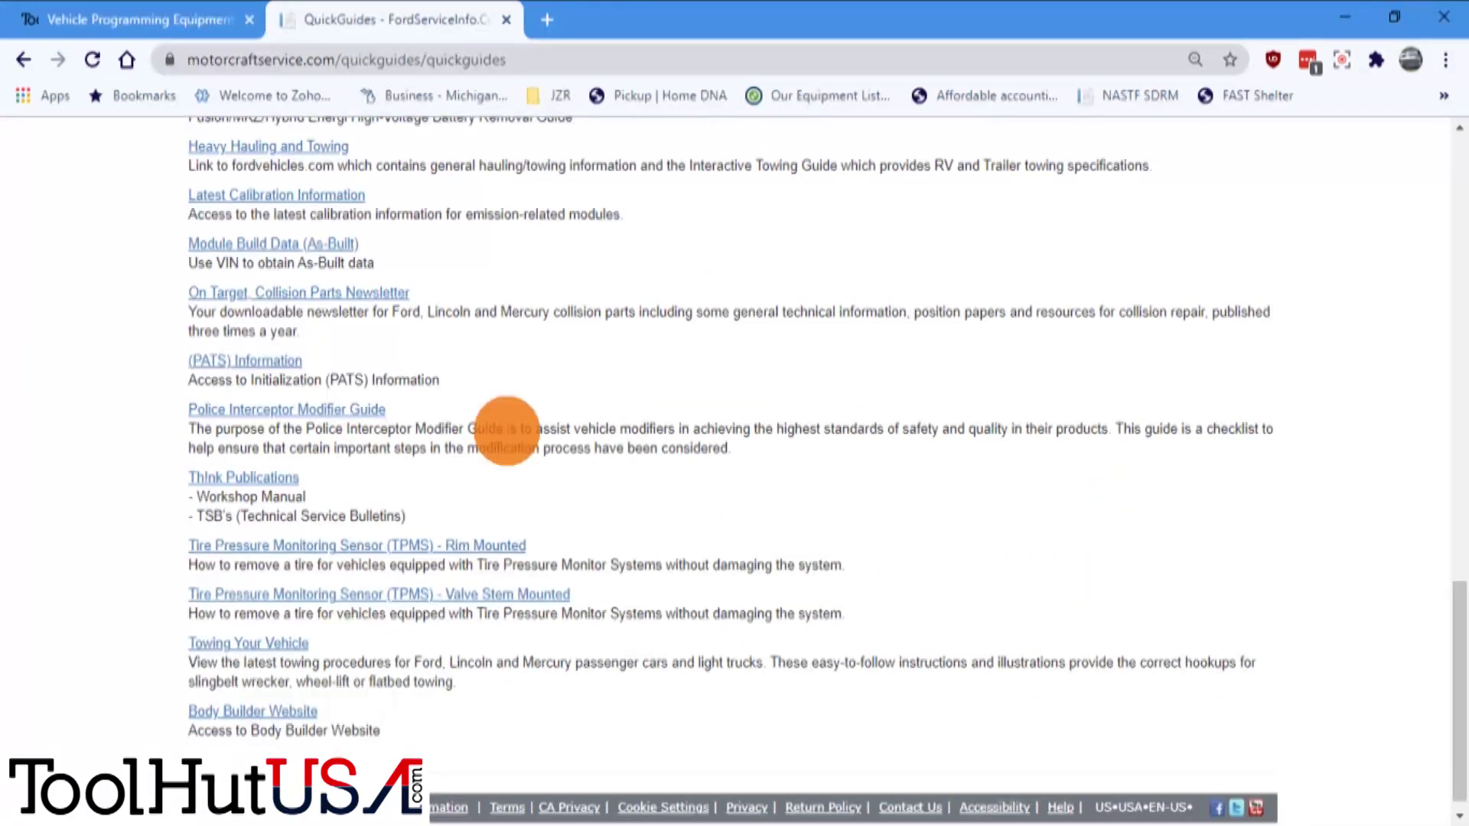
left_click(266, 246)
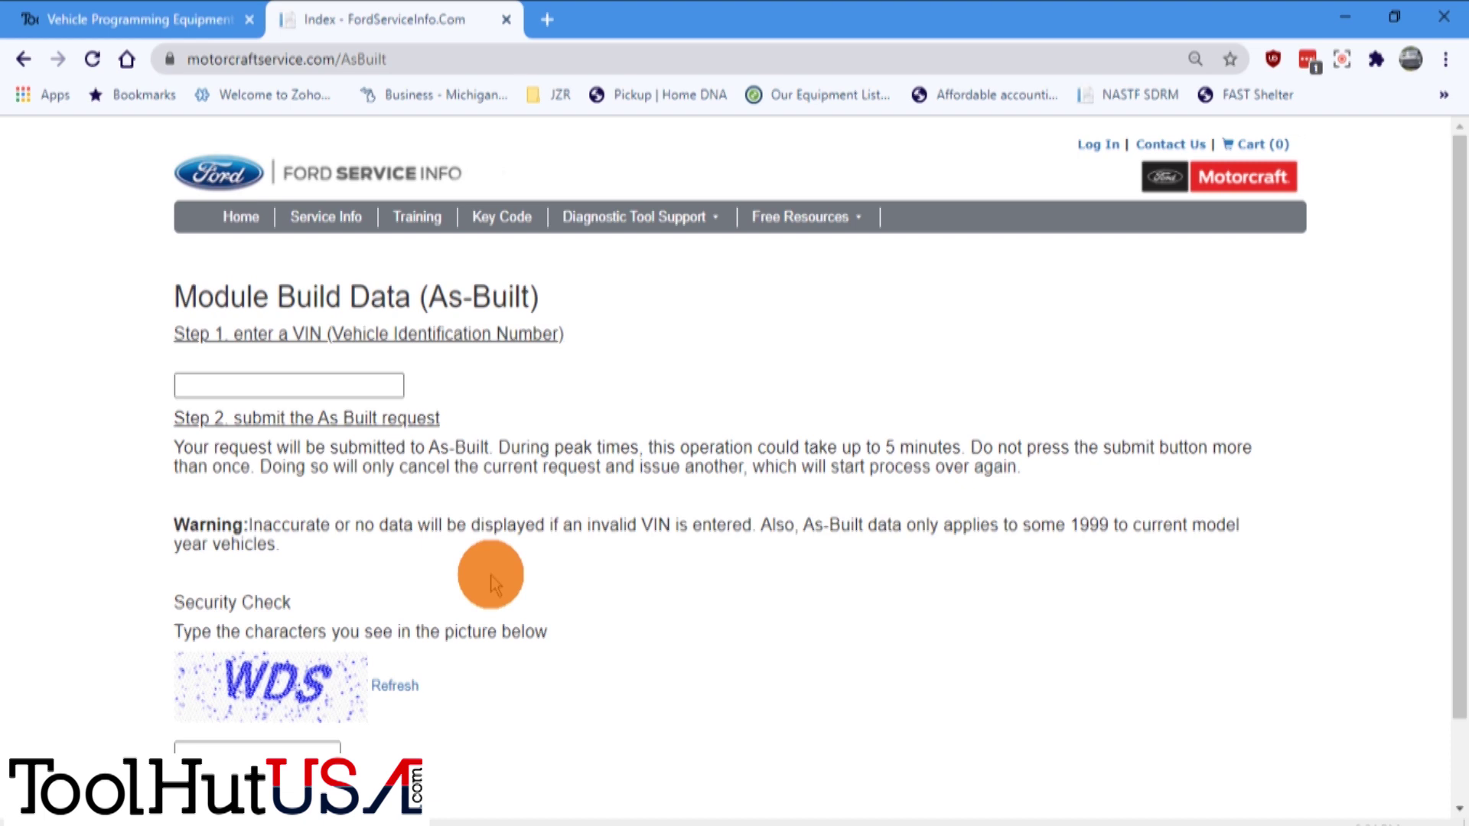
Step: Paste the VIN, enter the security-check code and submit the As-Built request
left_click(236, 383)
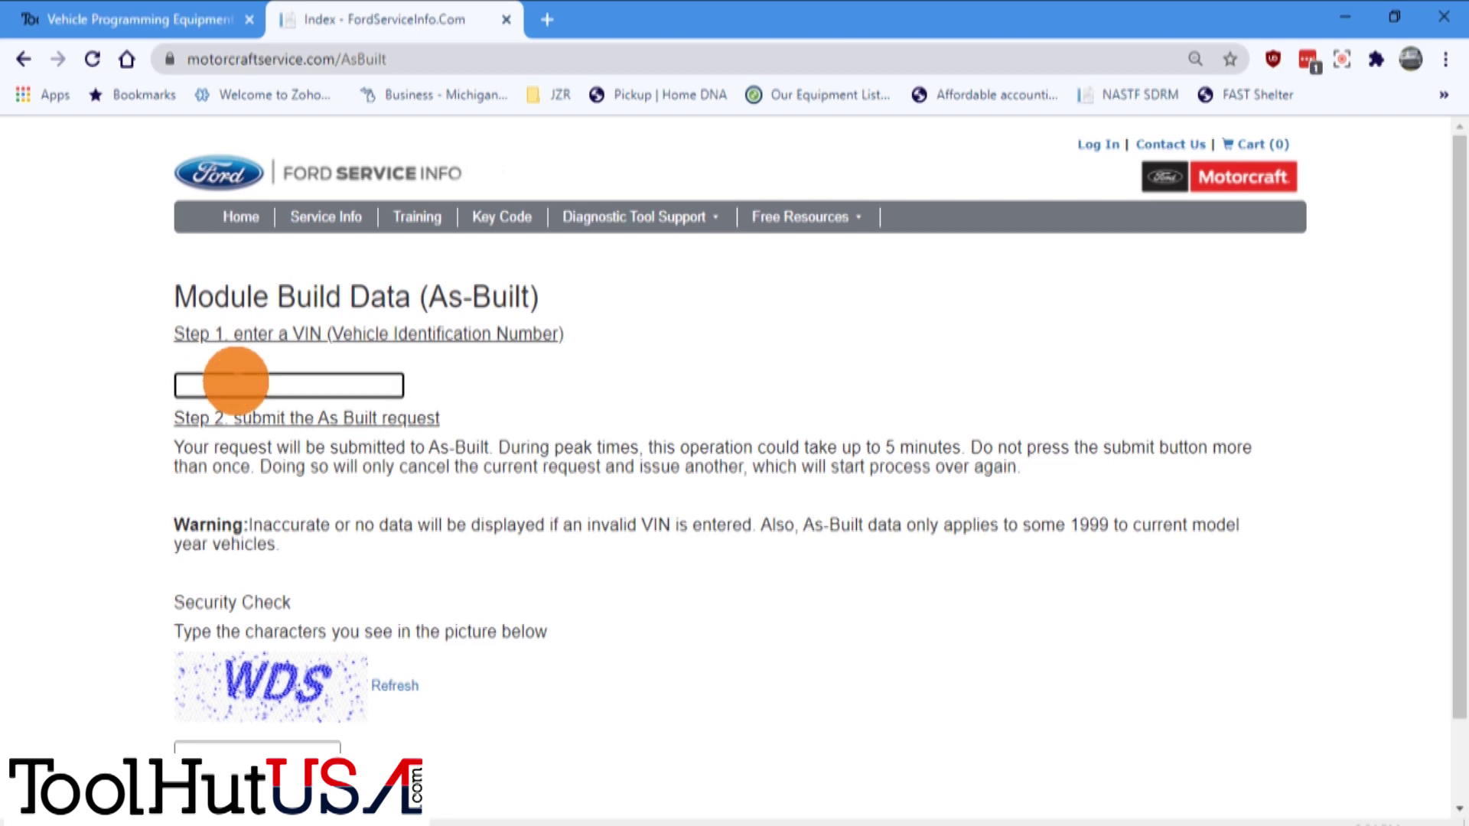
key("ctrl+v")
left_click(278, 751)
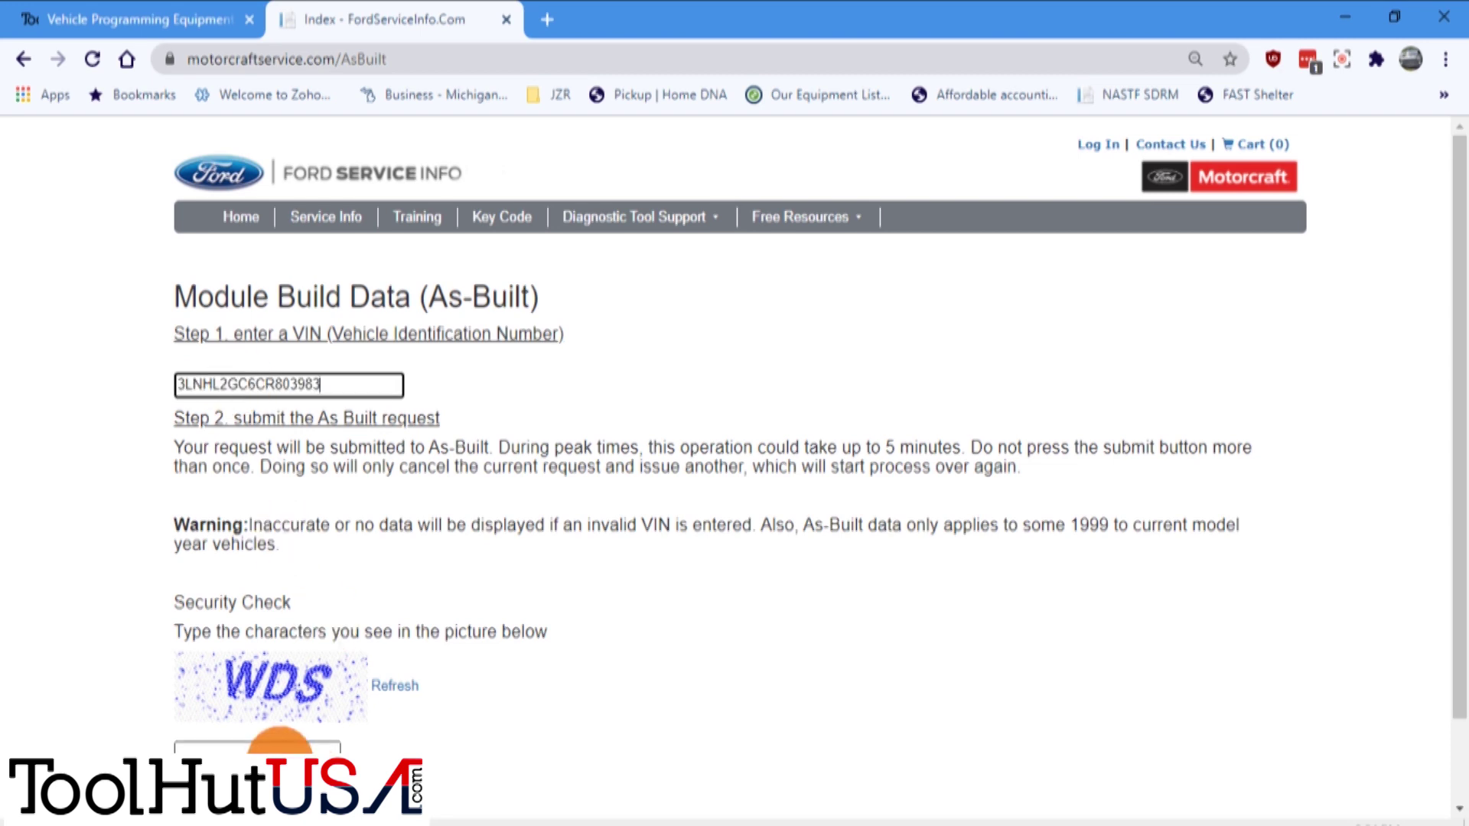
type("wds")
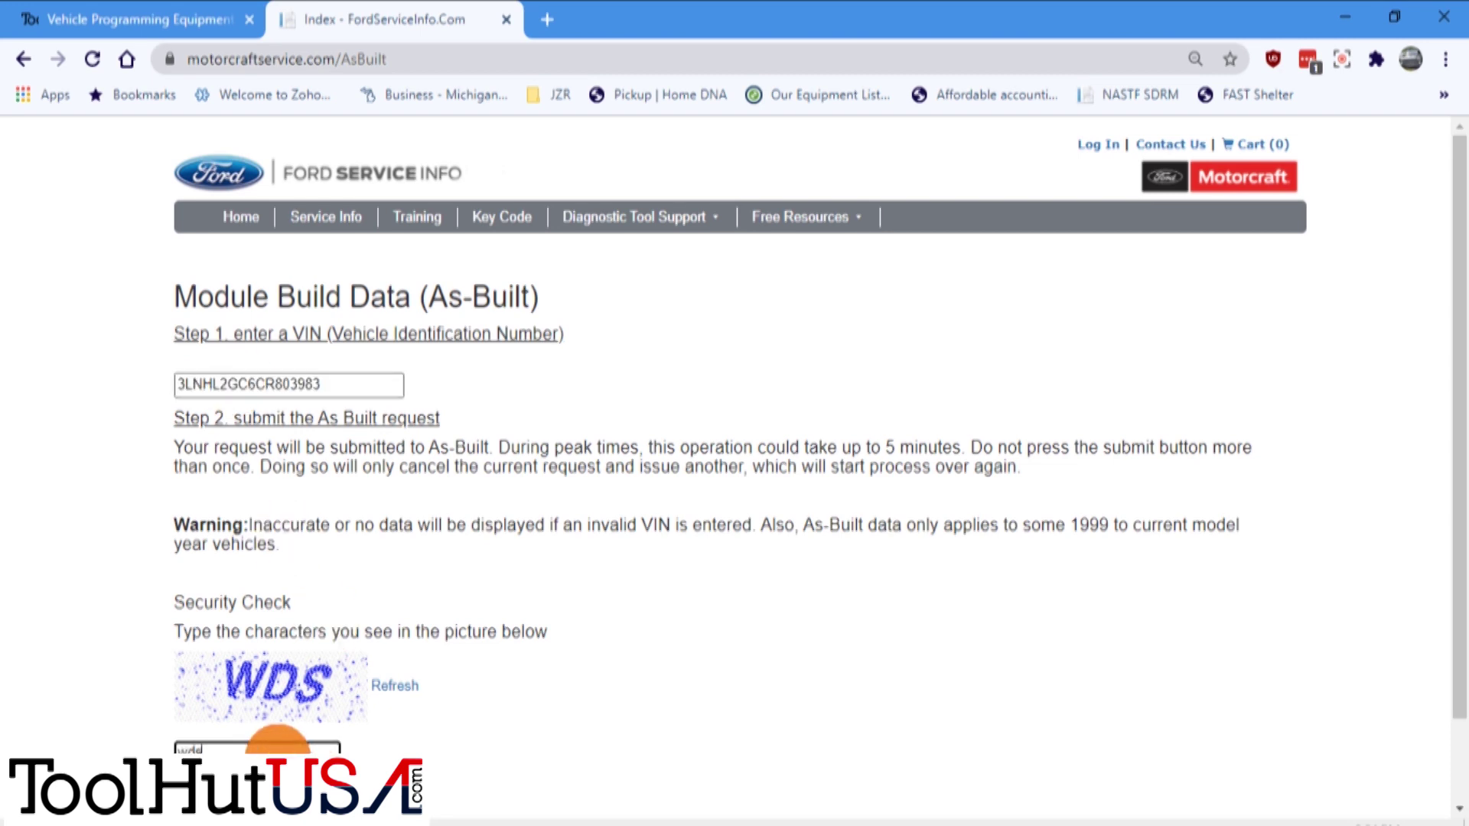
key("Return")
left_click(511, 662)
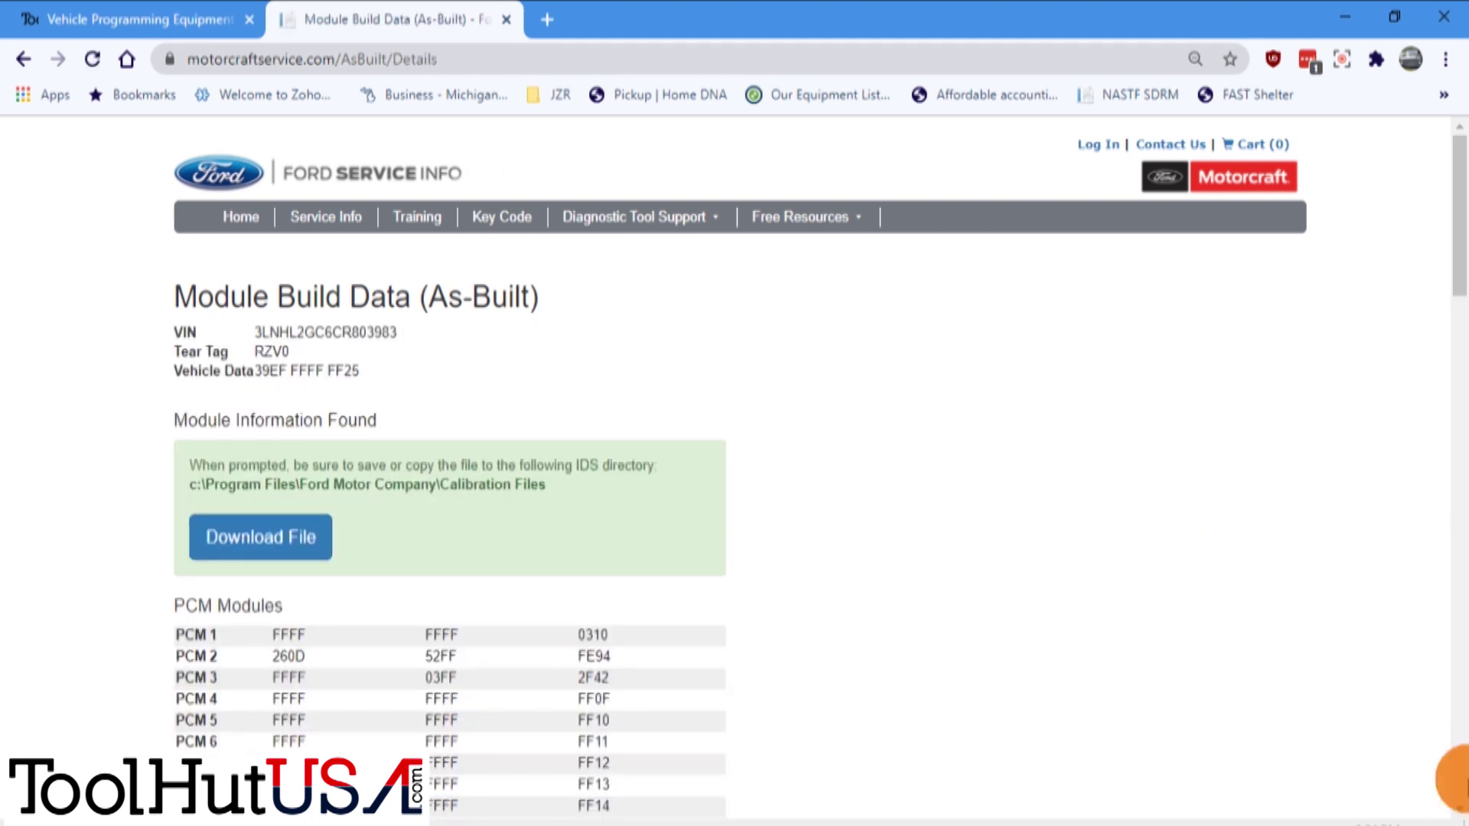
Step: Page down past the BCE, audio, restraint, door and seat modules to the ABS values
left_click(1460, 784)
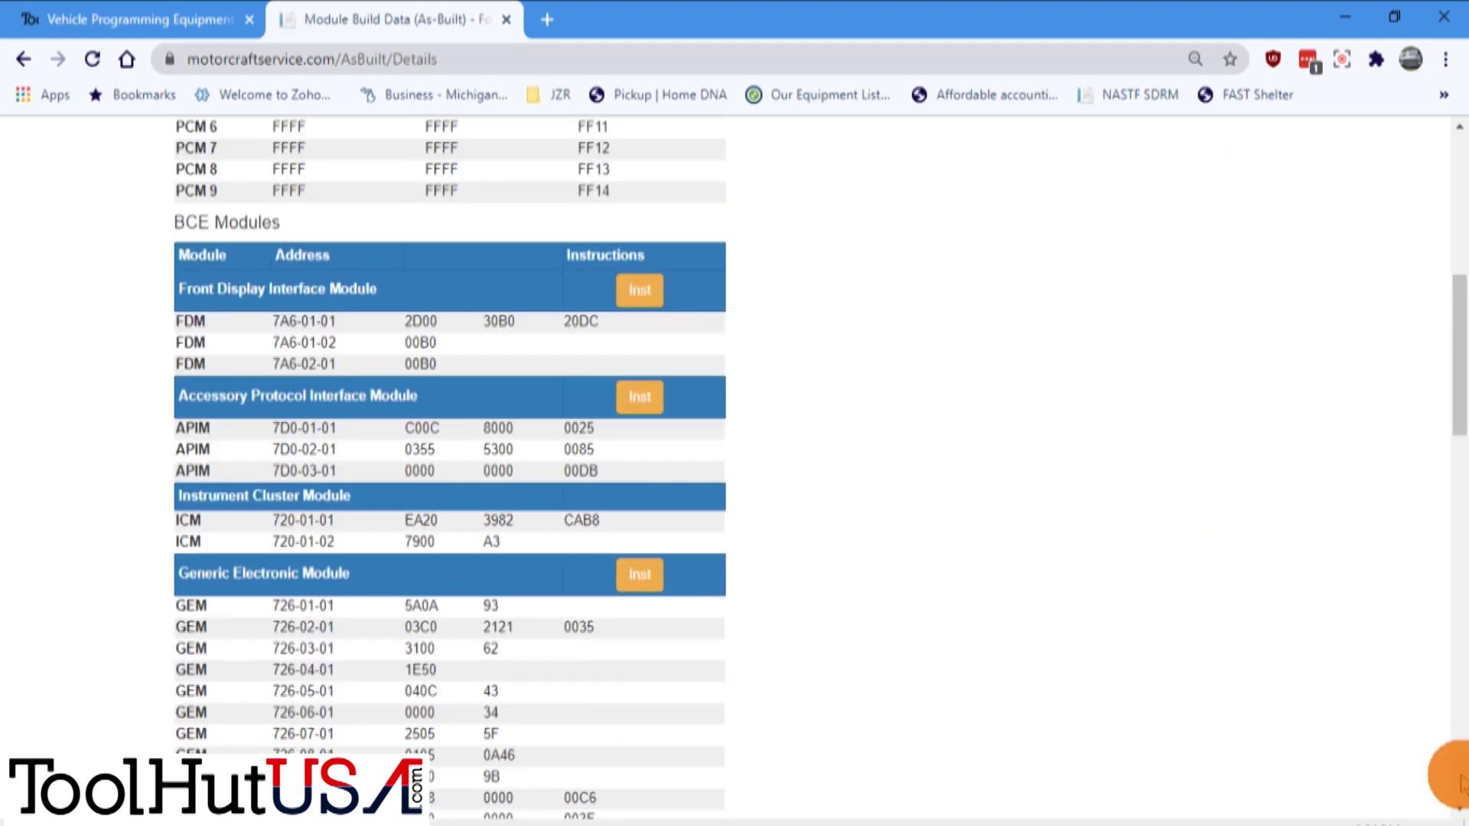
left_click(1459, 784)
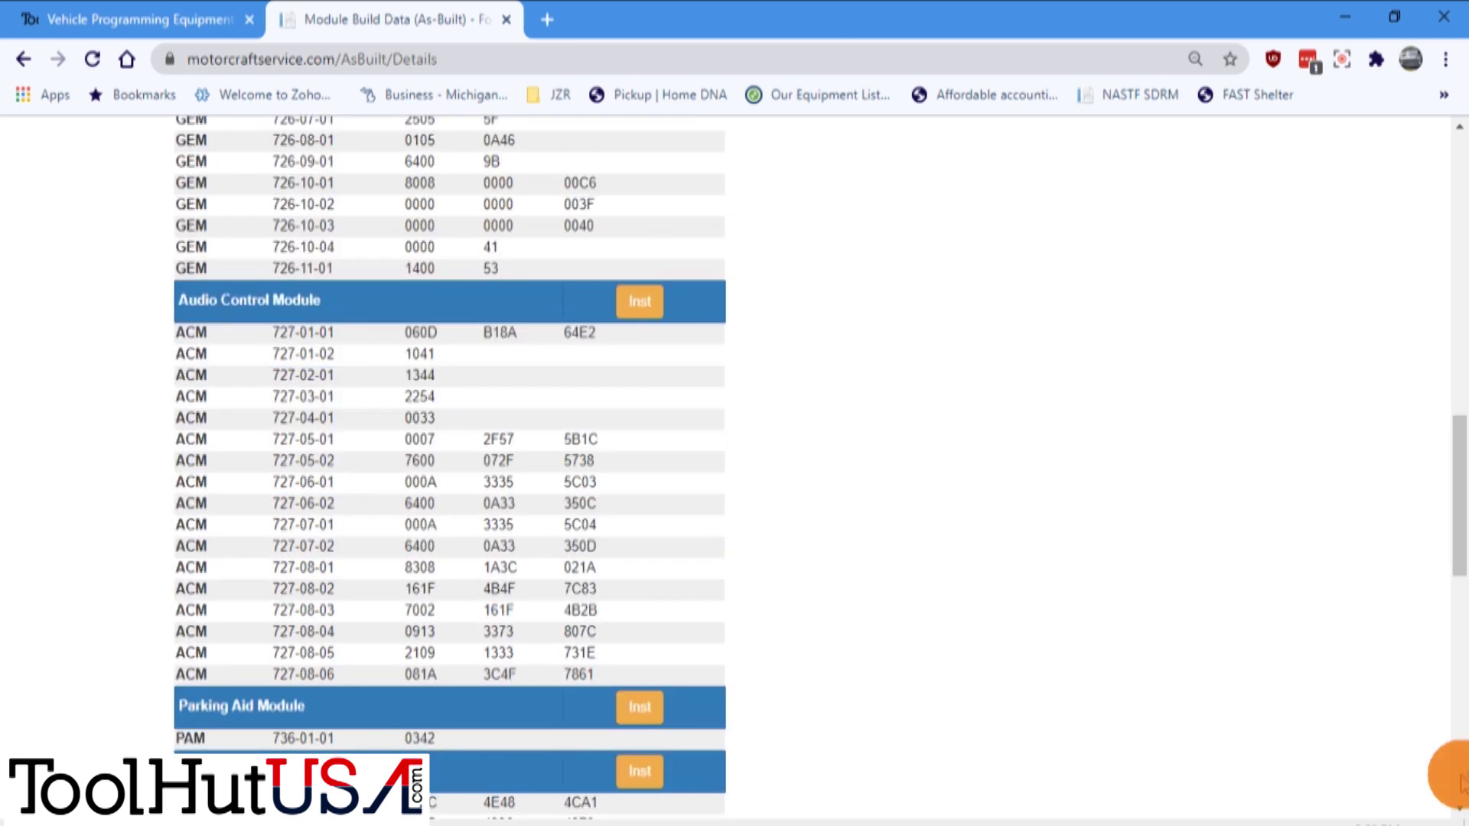
left_click(1459, 784)
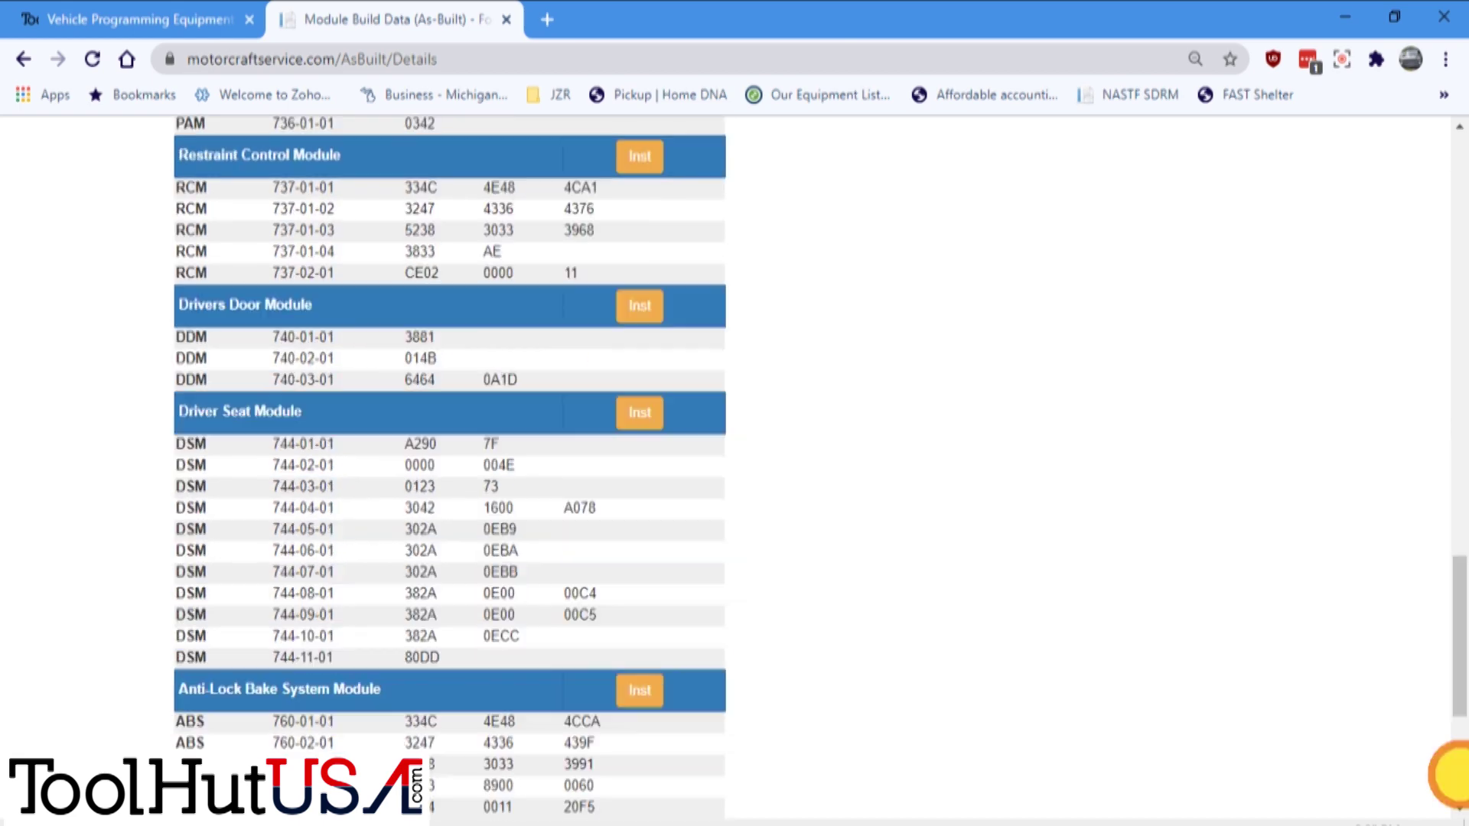
left_click(1460, 784)
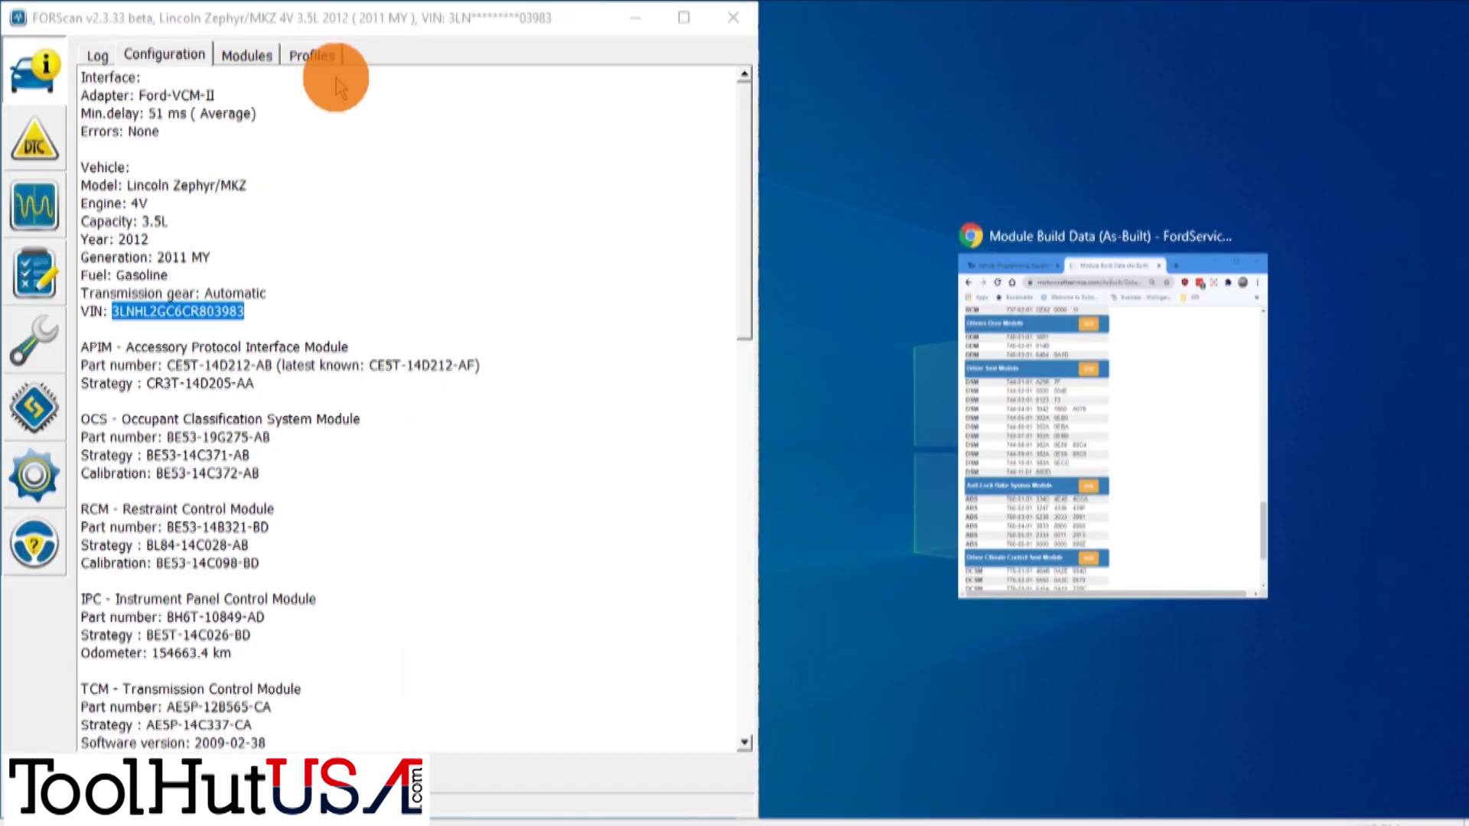
Step: Open the ABS module's As-Built configuration beside the Ford As-Built page, accepting the safety warning
left_click(1100, 426)
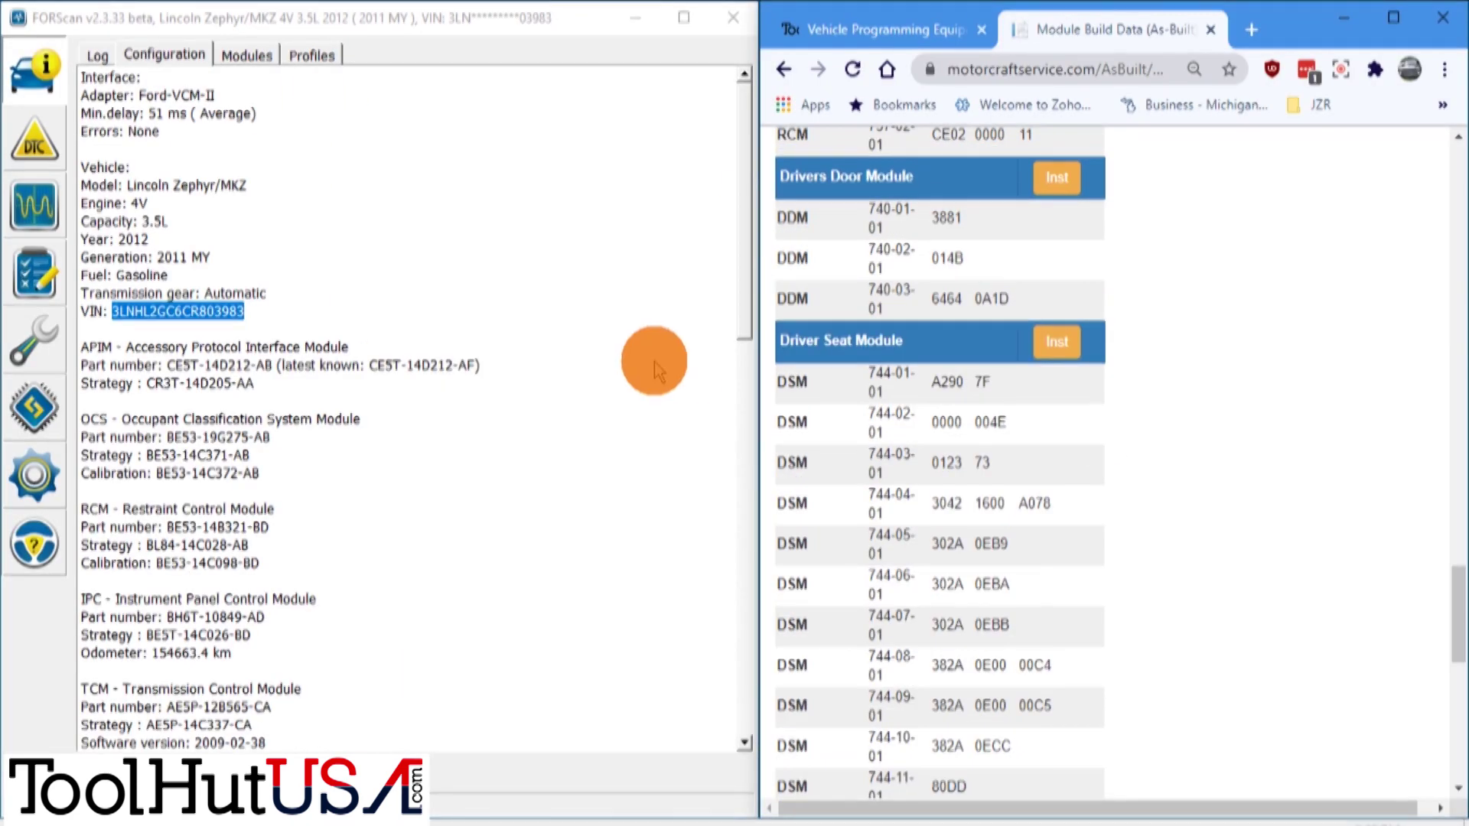
left_click(34, 407)
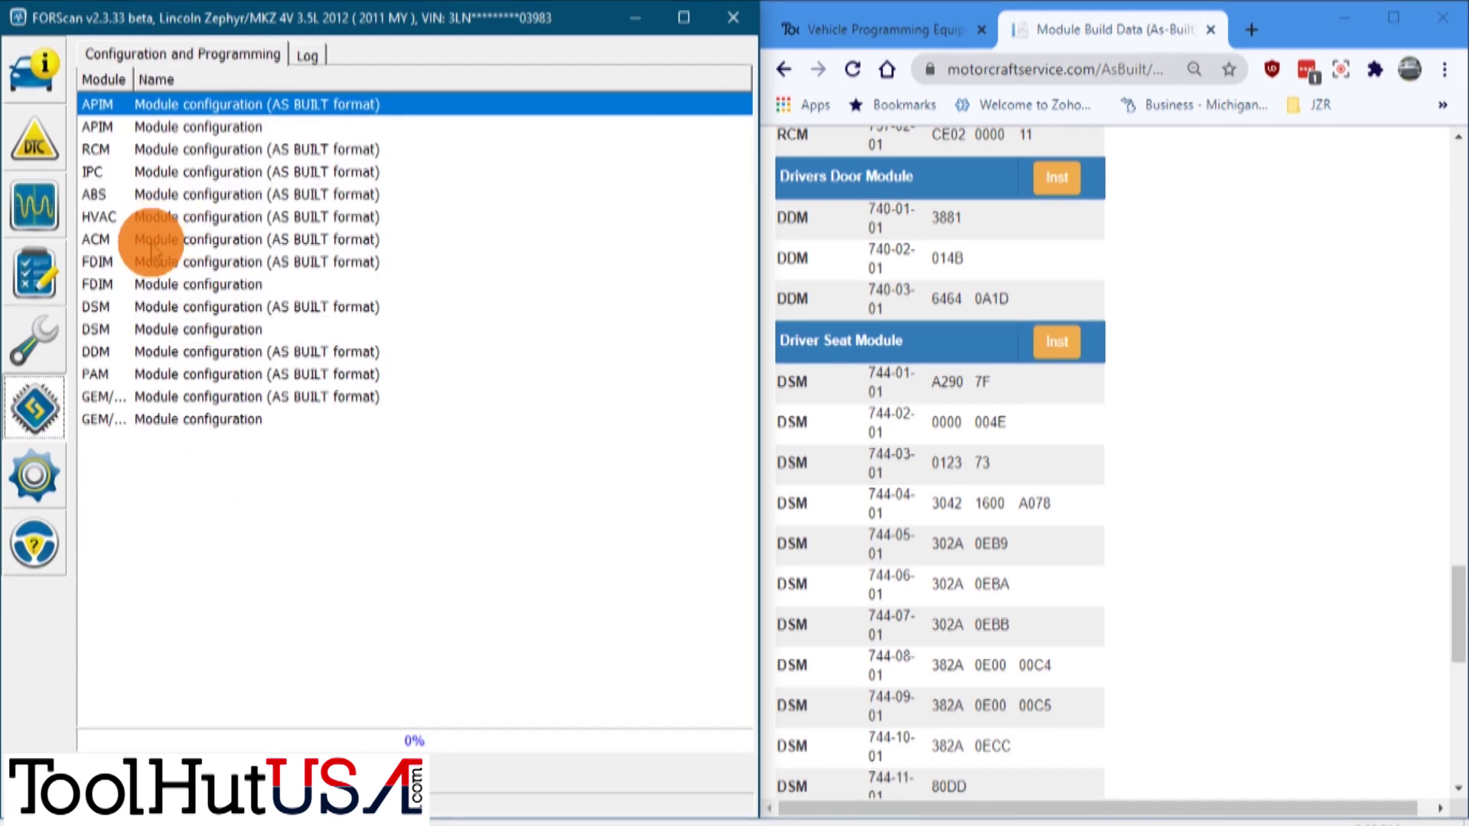
left_click(210, 196)
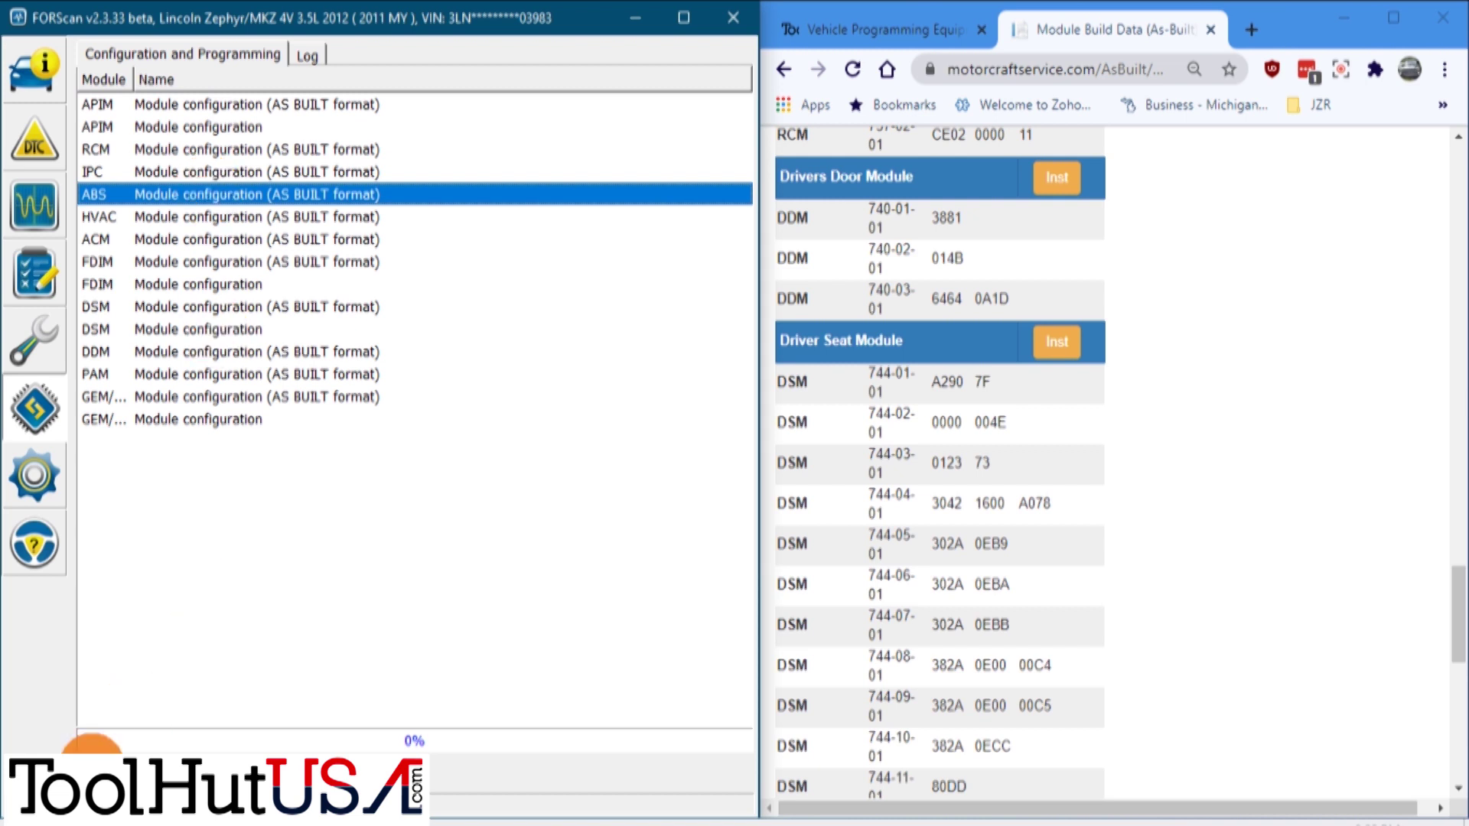
left_click(94, 754)
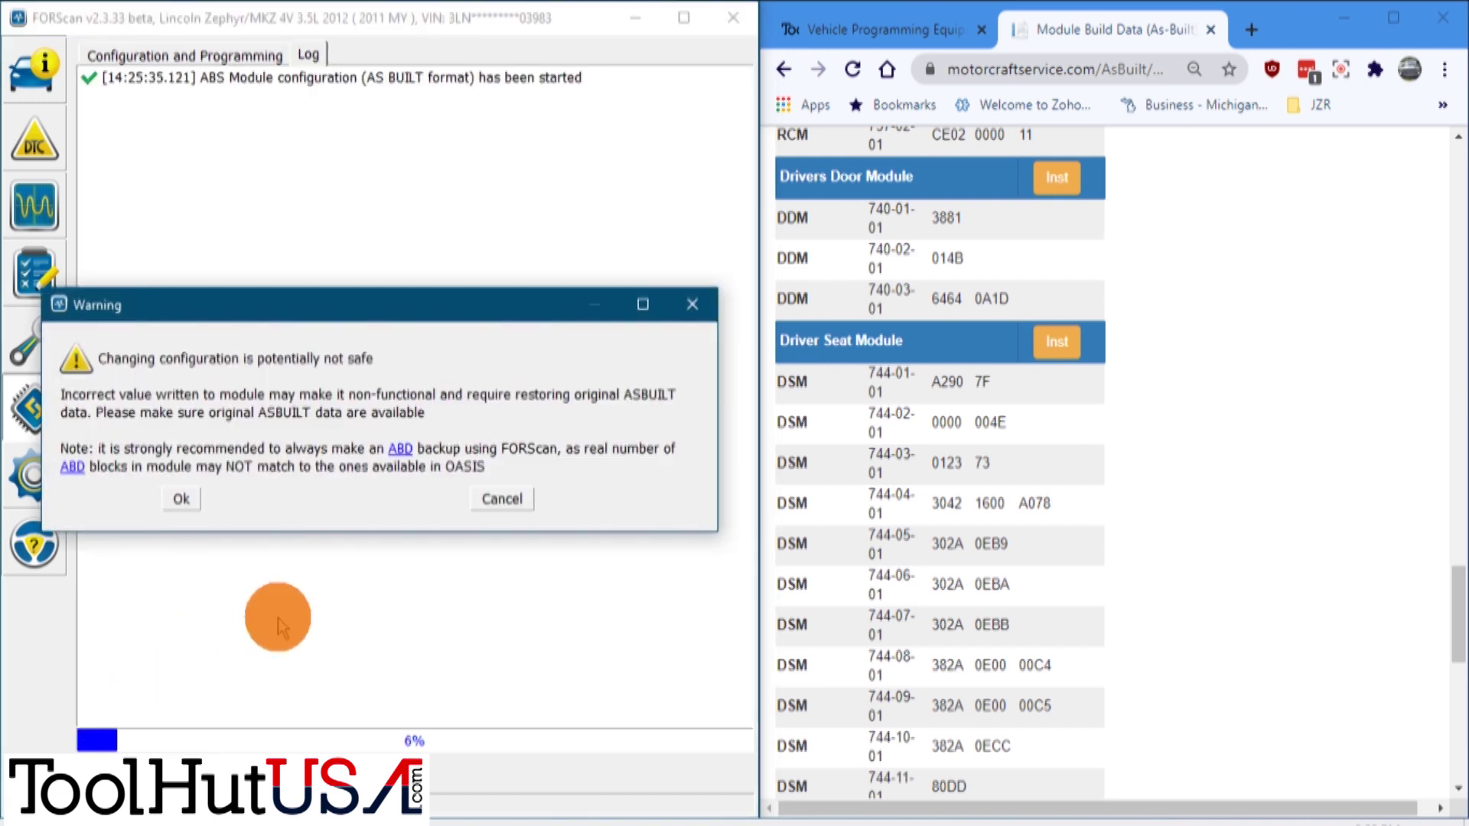
left_click(181, 499)
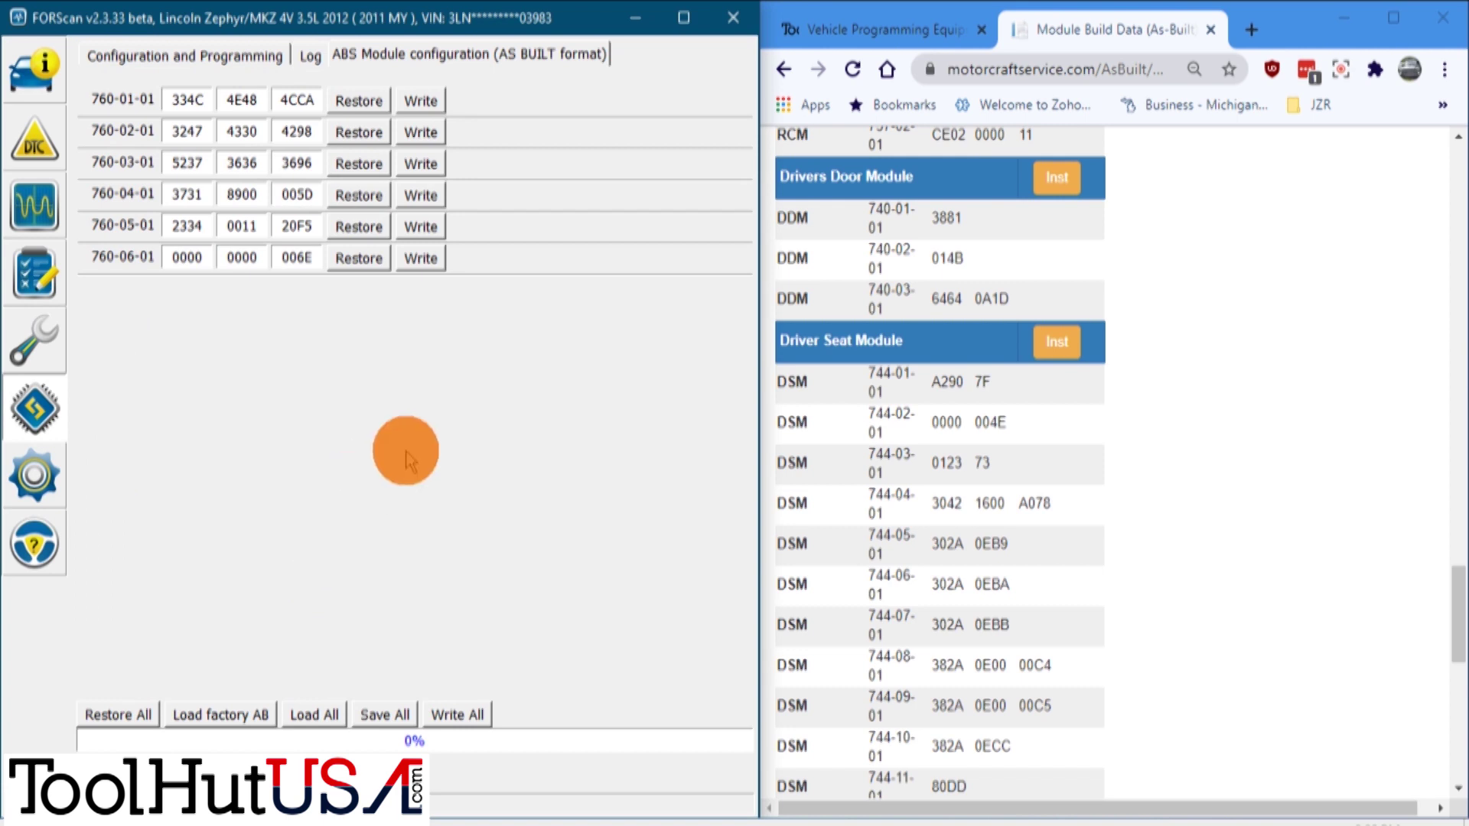
scroll(939, 459, "down", 8)
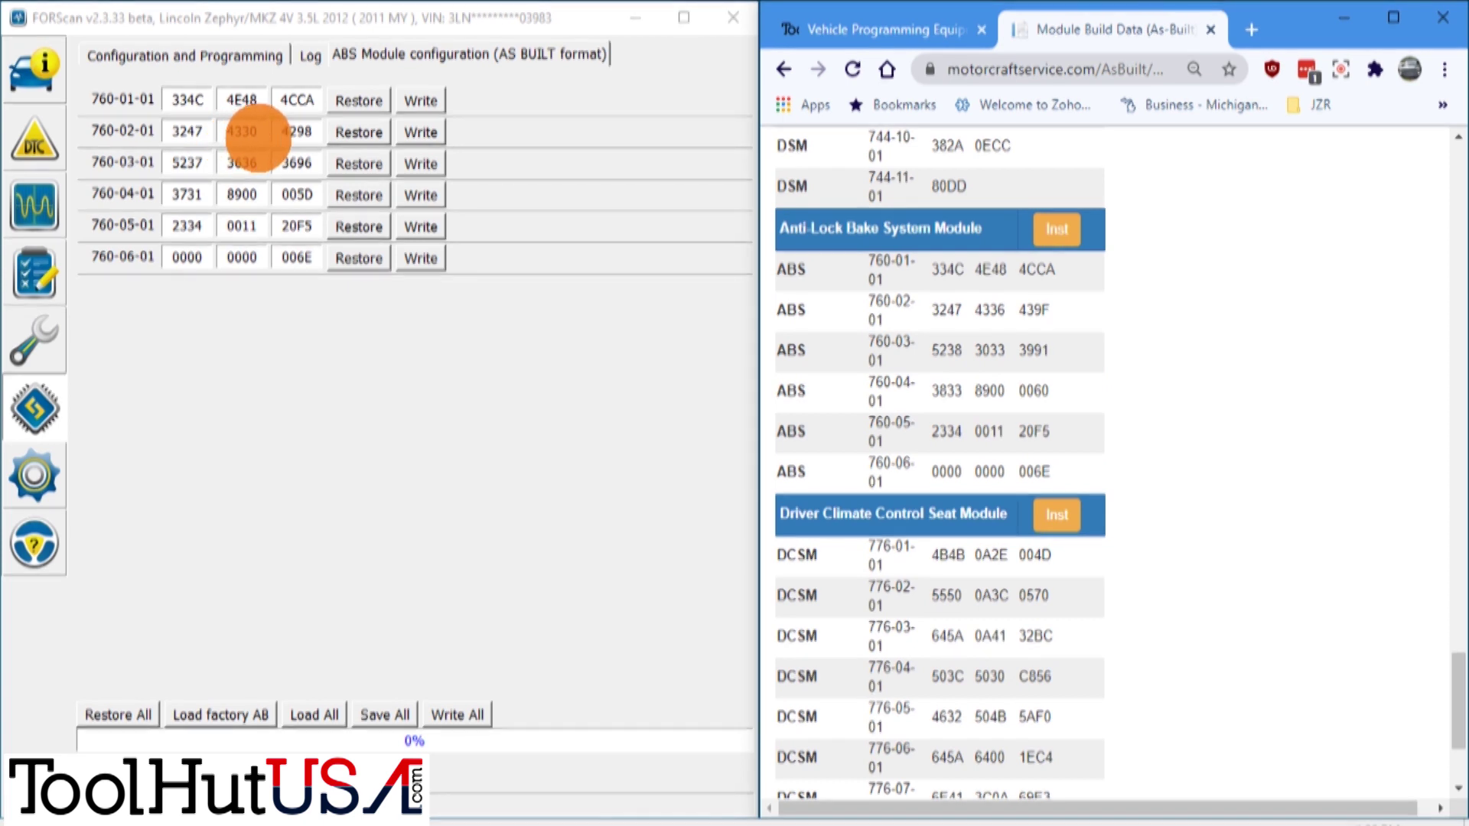
Step: Correct blocks 760-02-01, 760-03-01 and 760-04-01 with 439, 8 and 0060, then write all blocks
left_click(257, 136)
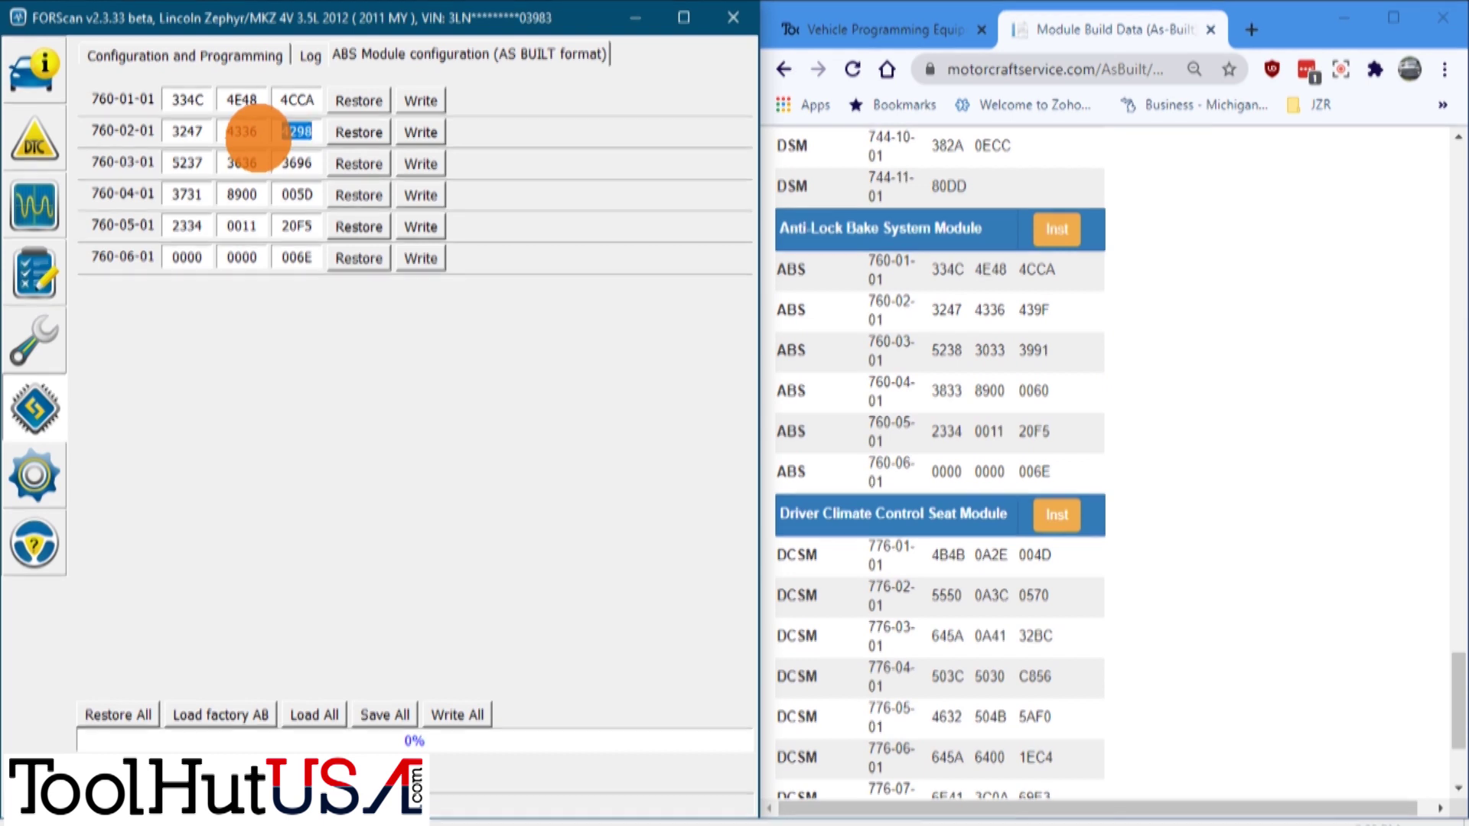
type("439F")
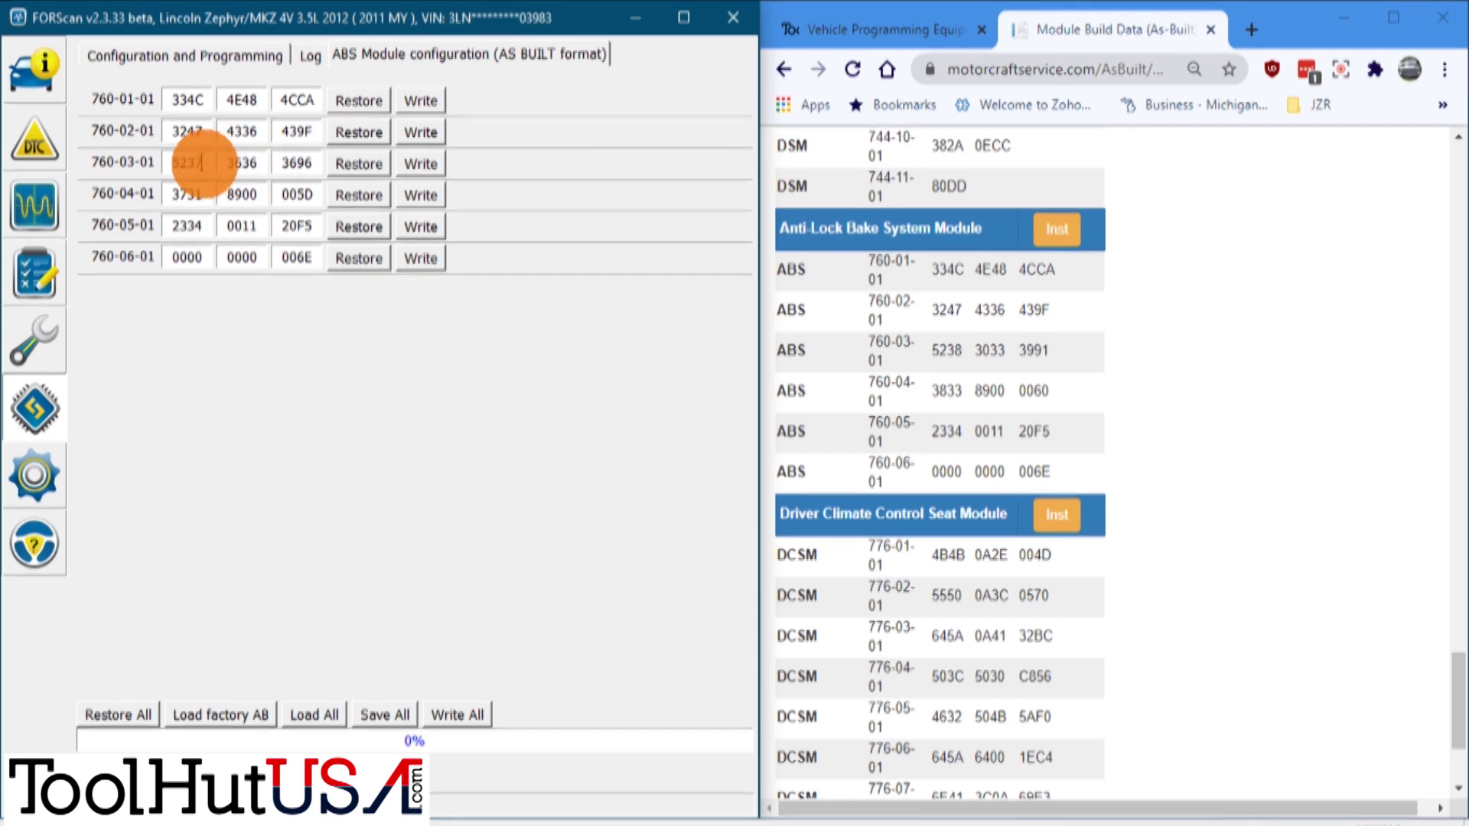
key("BackSpace")
type("8")
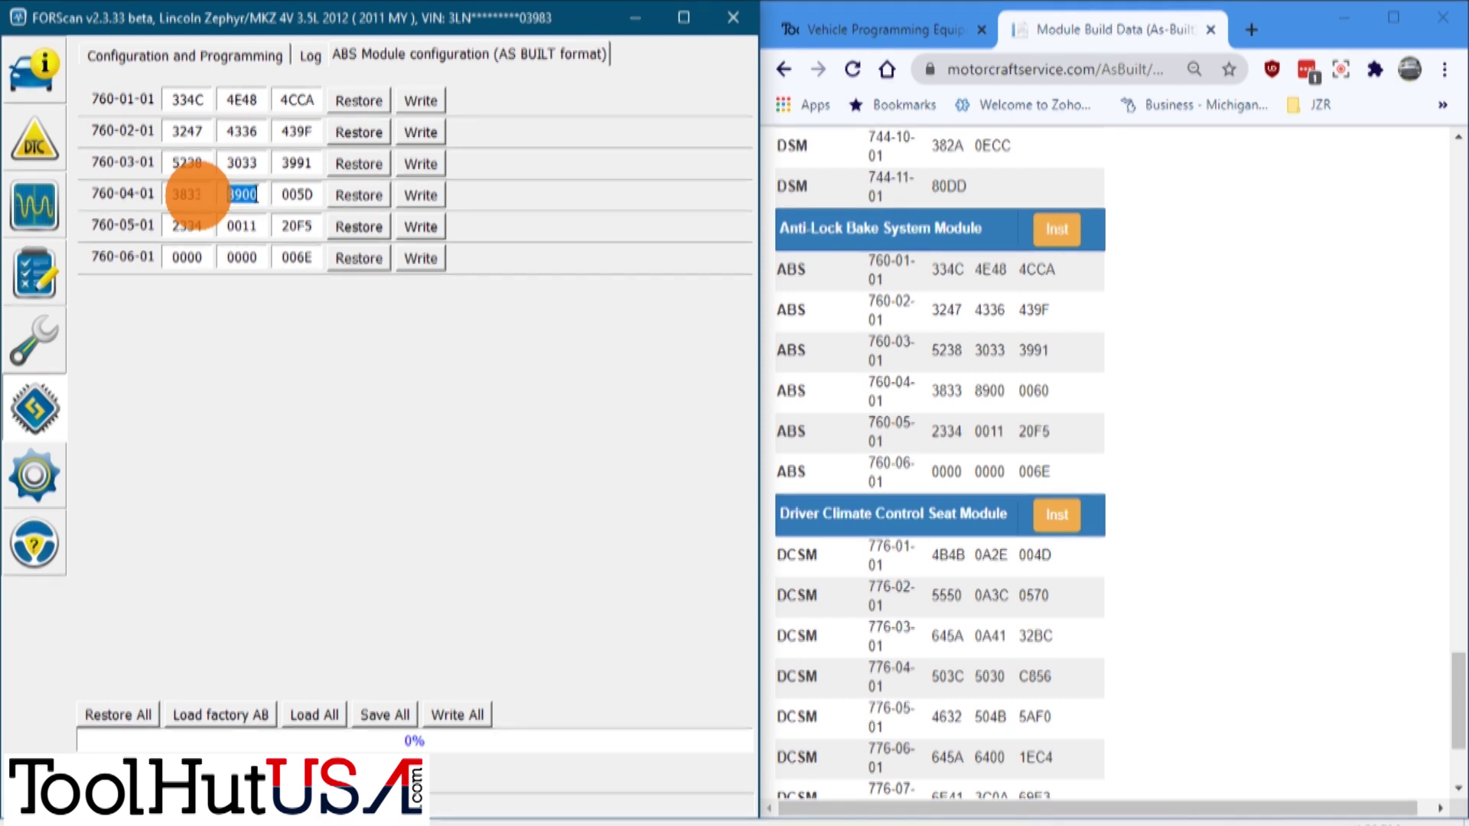
key("Tab")
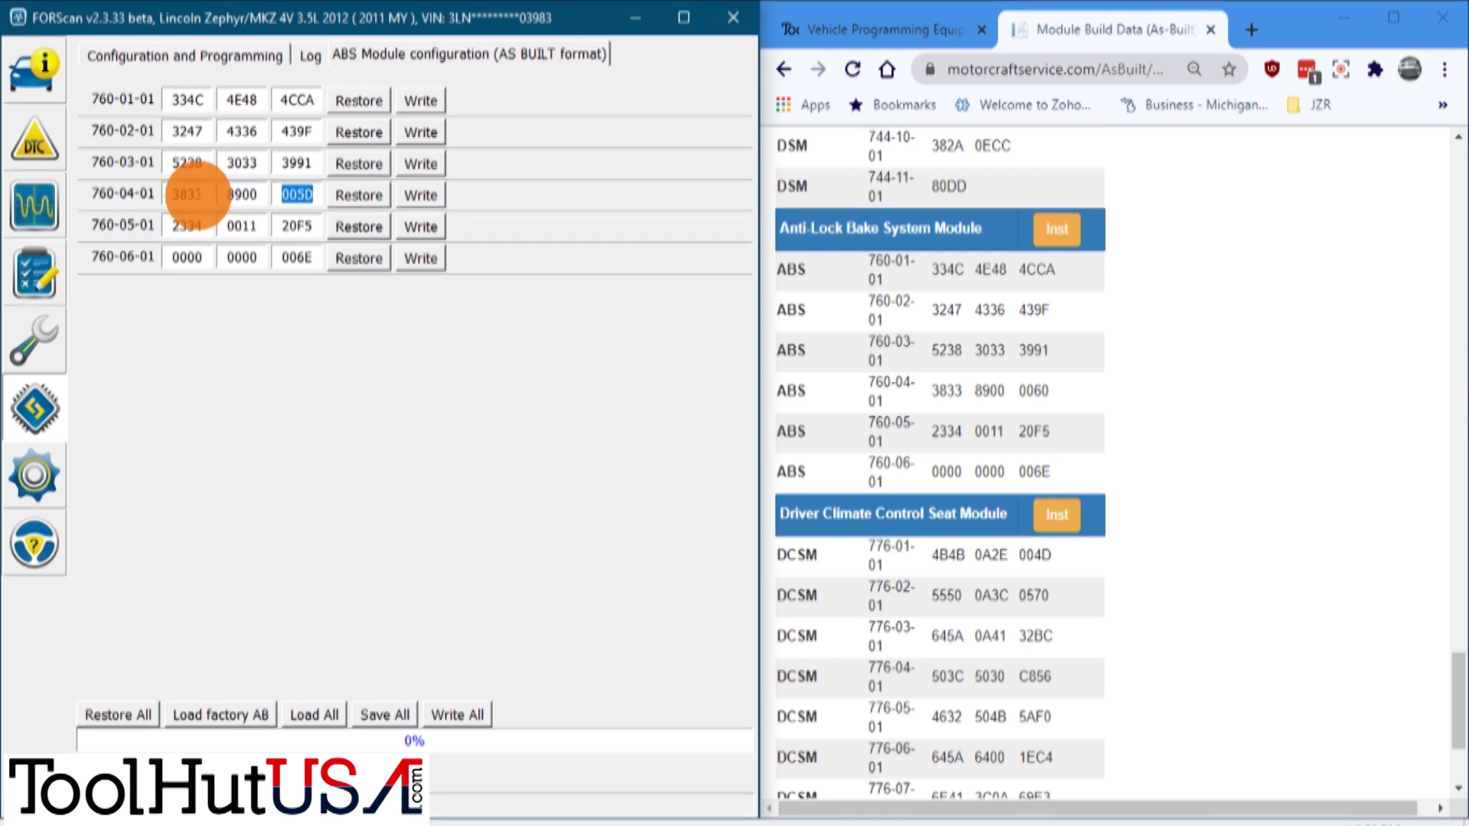
type("0060")
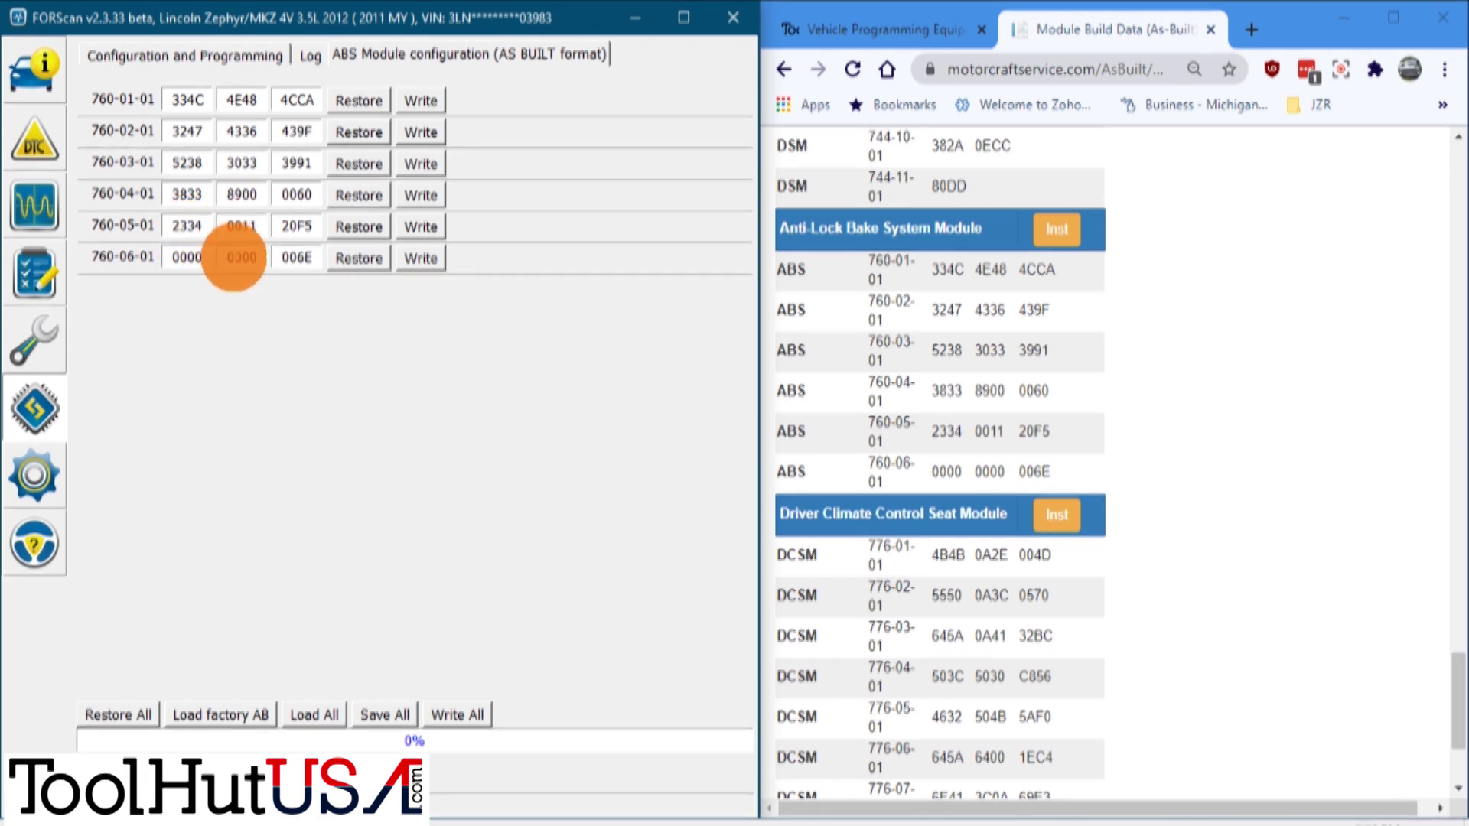
left_click(454, 716)
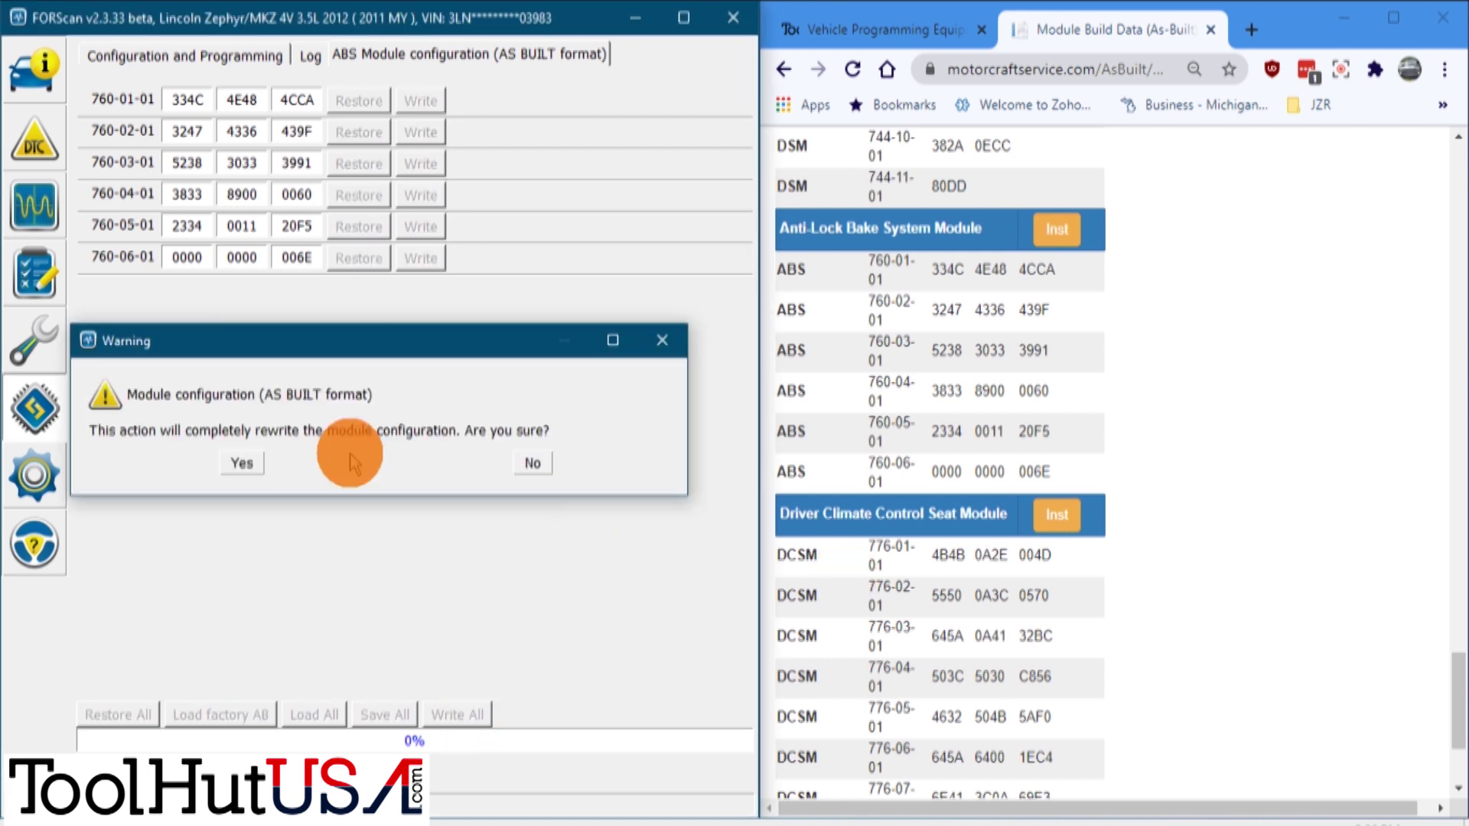
Step: Confirm the ABS configuration rewrite and acknowledge the successful programming messages
left_click(243, 464)
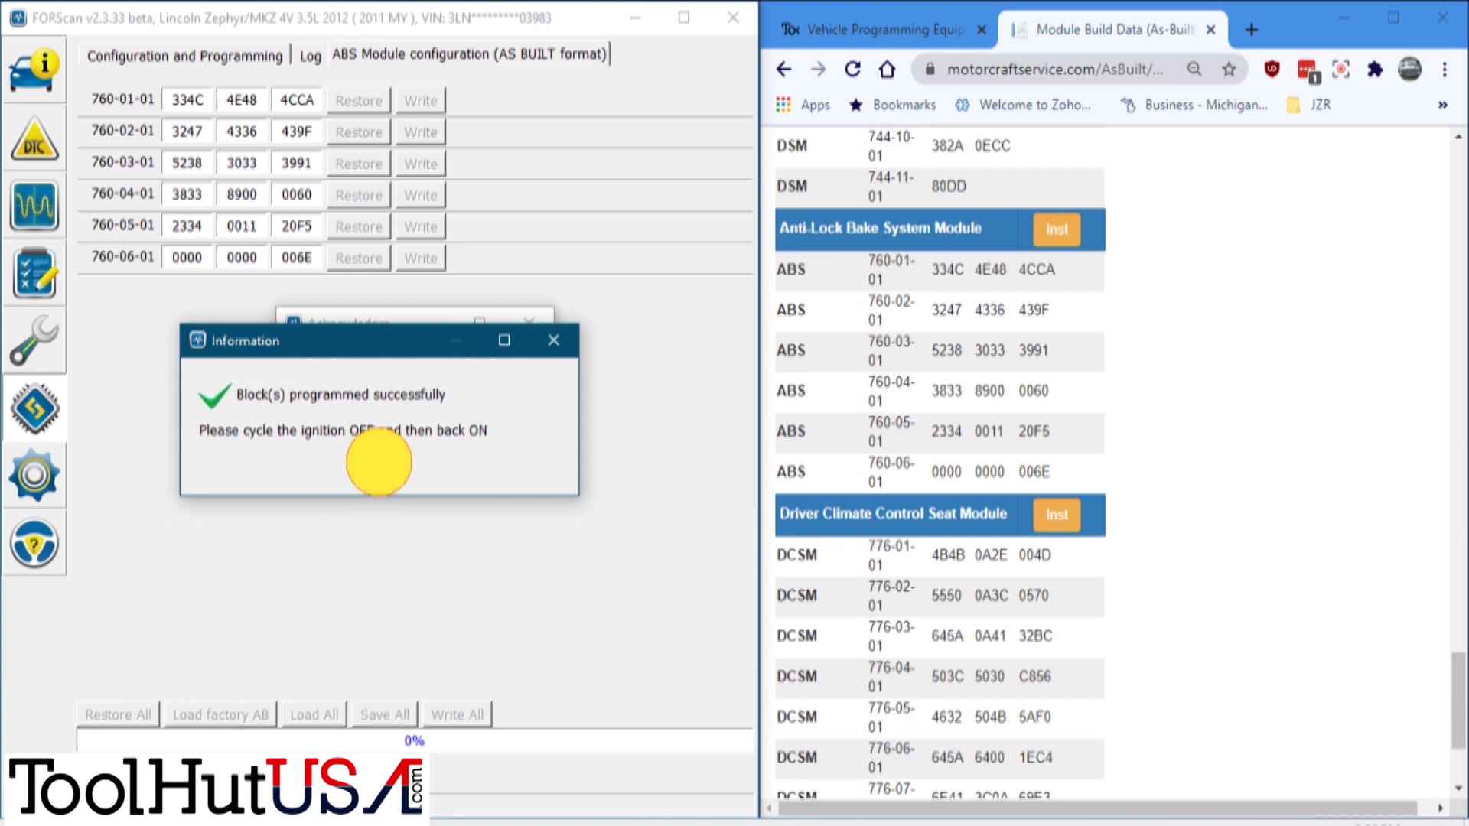
left_click(379, 463)
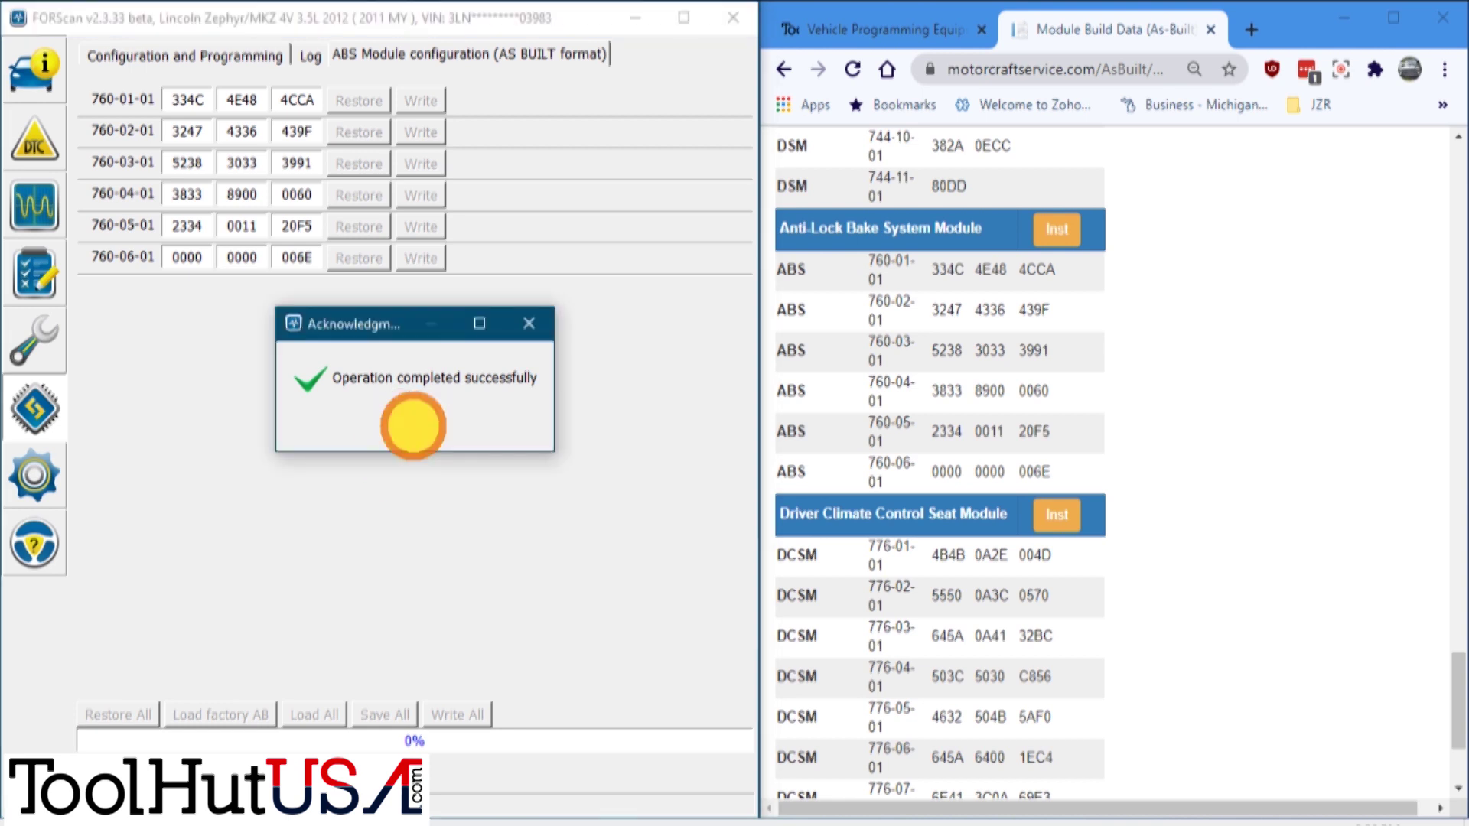
left_click(412, 422)
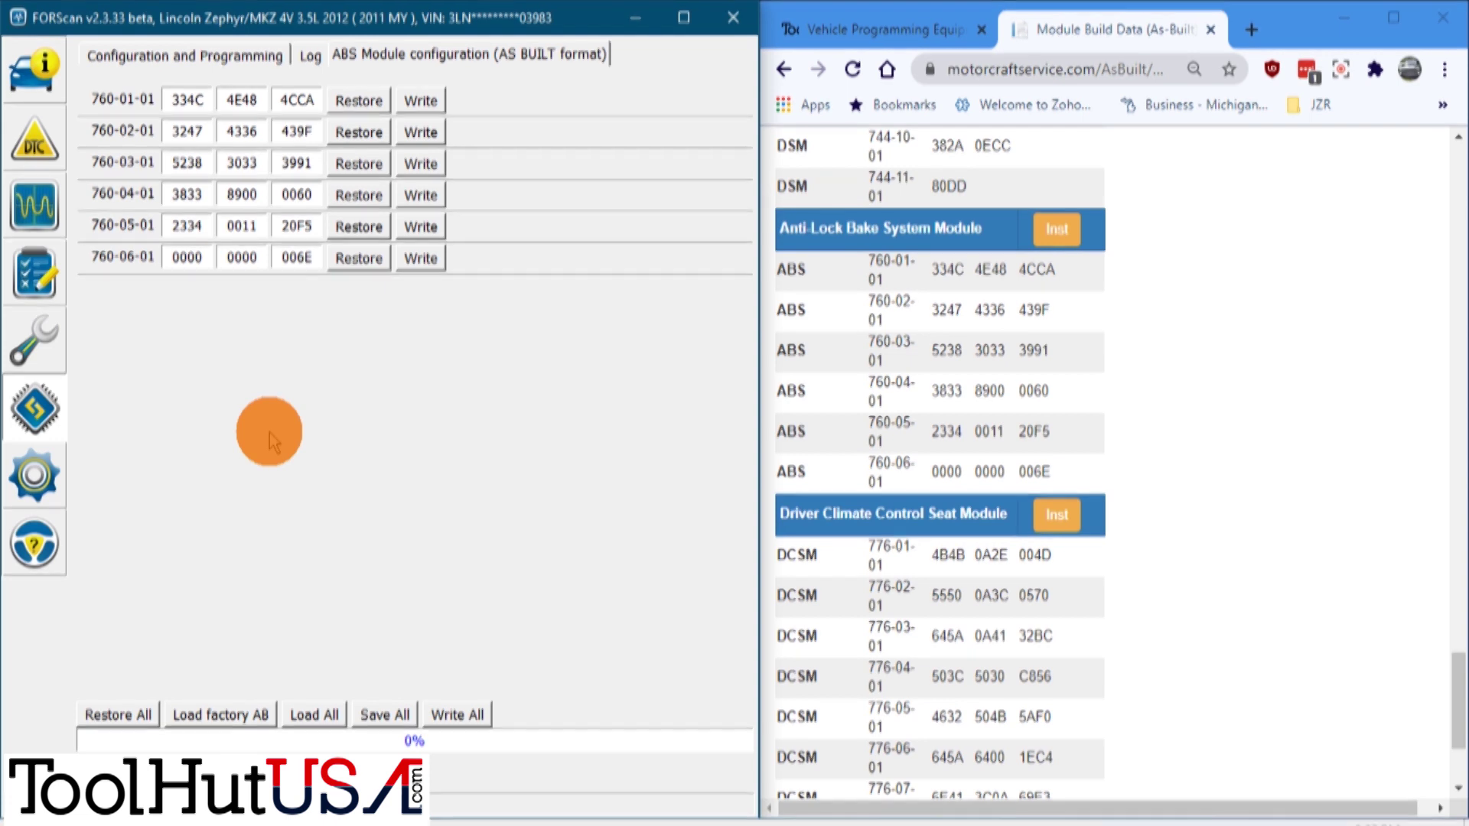
Step: Review the stored trouble codes, including the ABS code's details
left_click(33, 147)
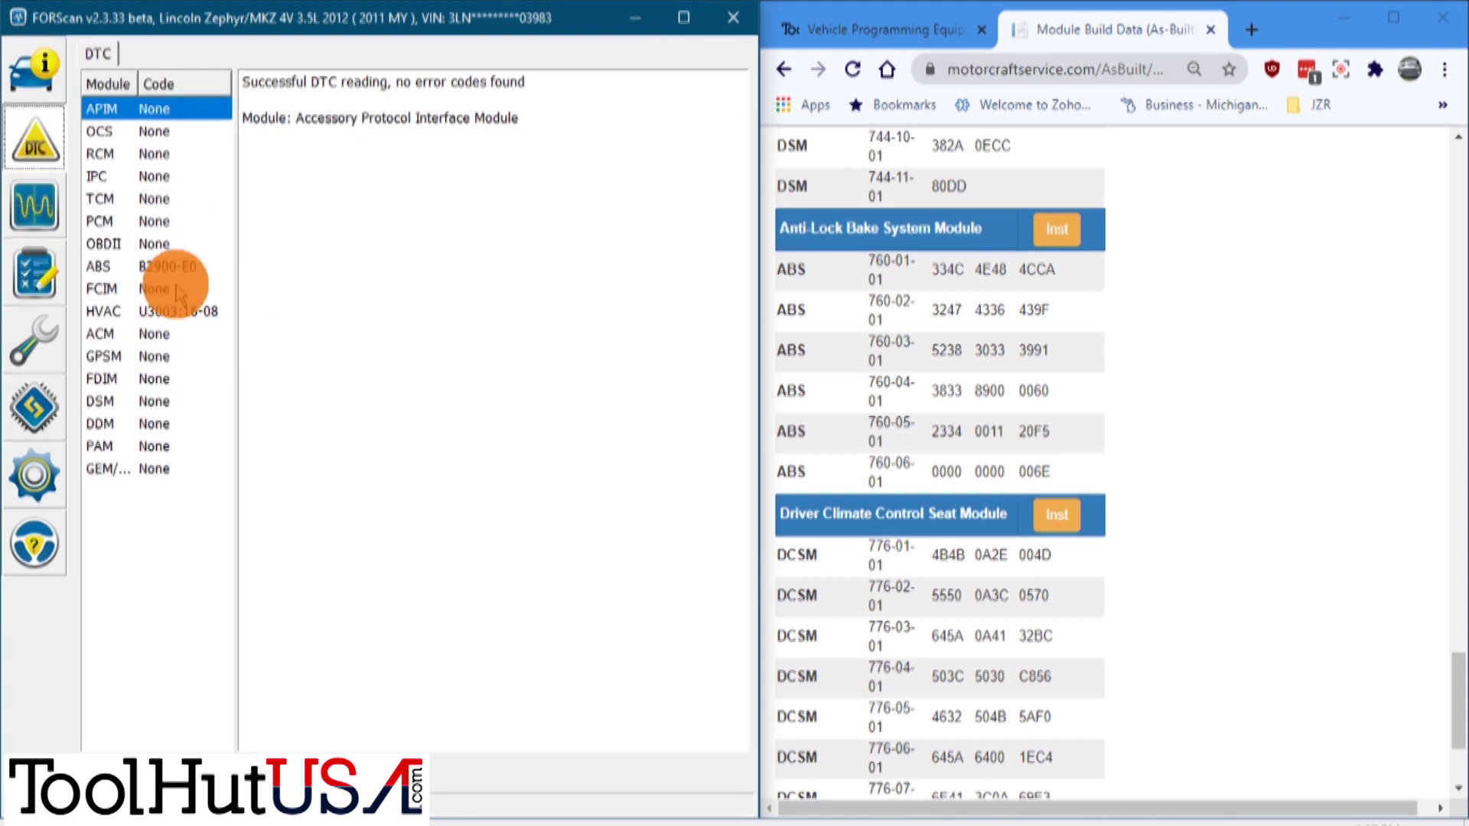
left_click(154, 267)
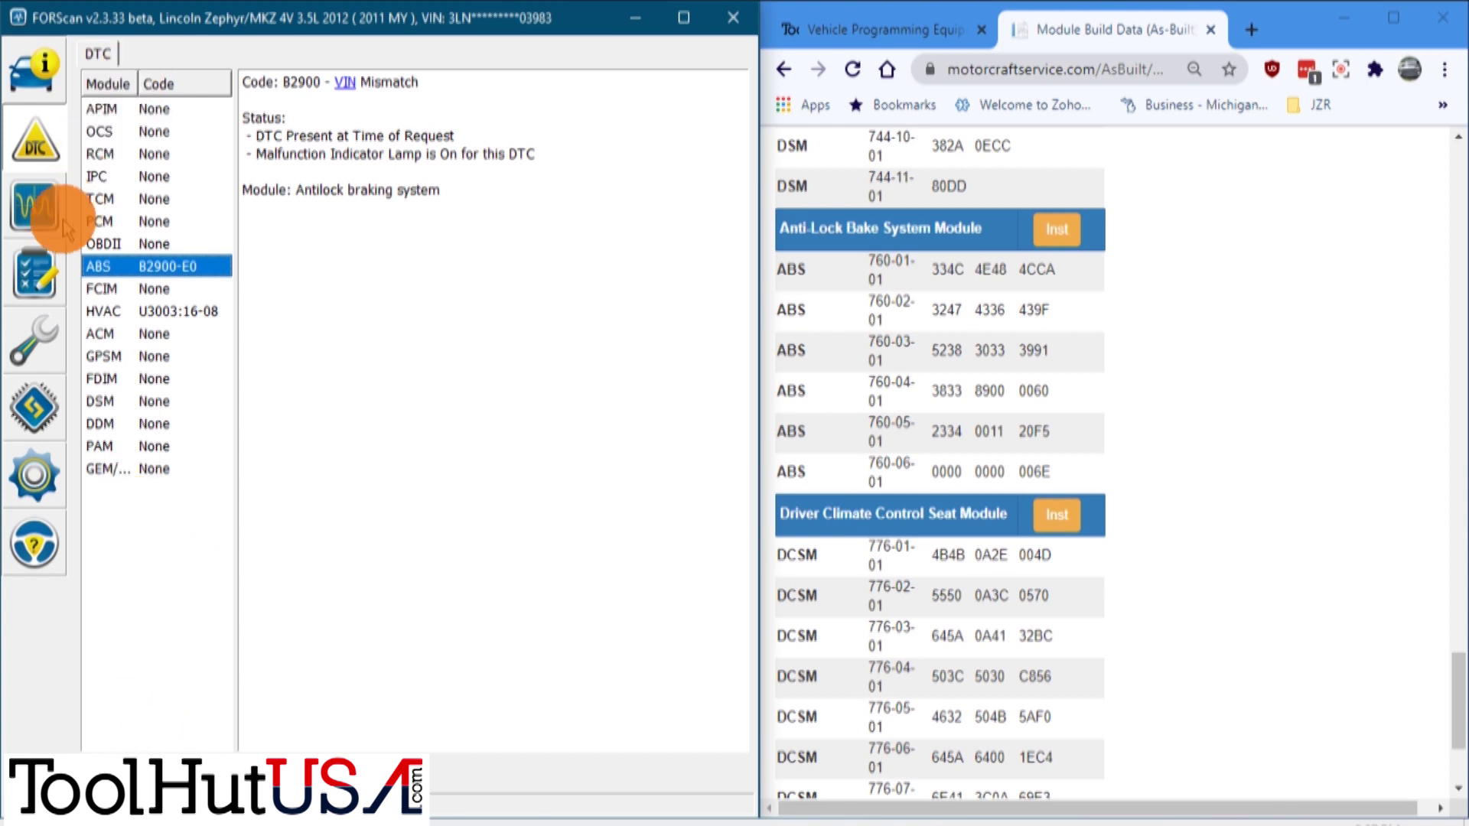
left_click(35, 405)
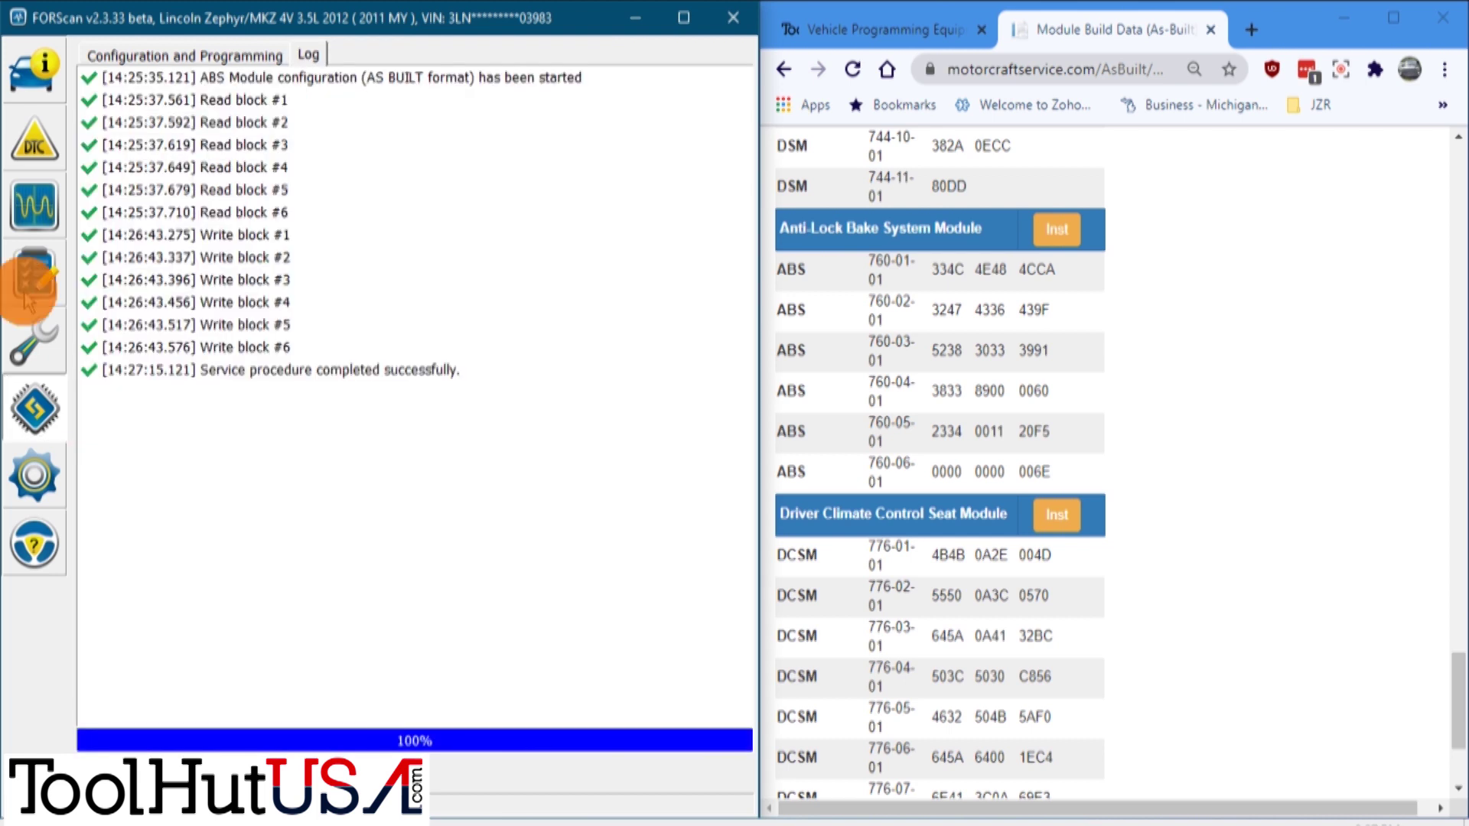
left_click(34, 145)
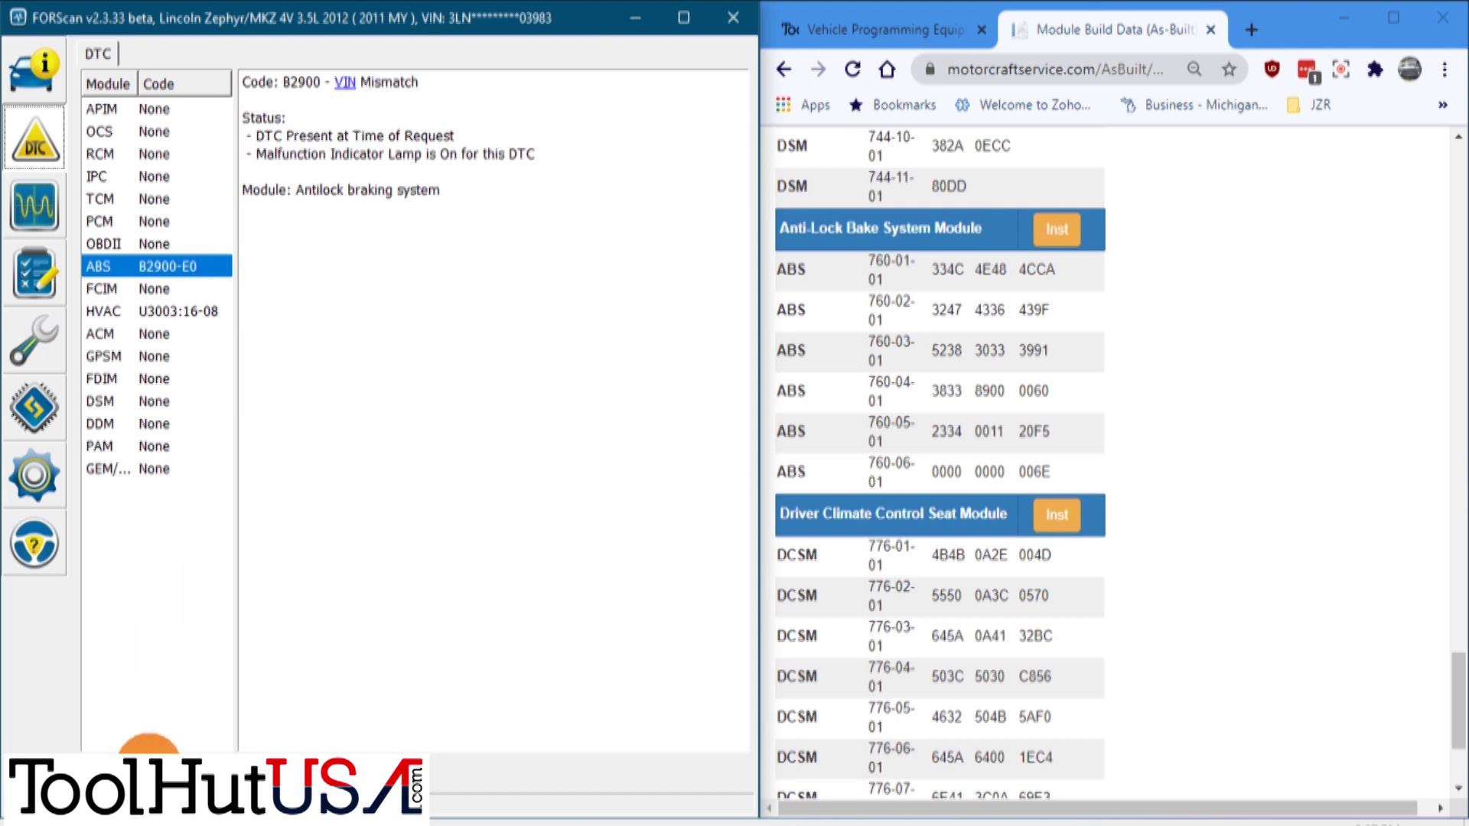
Step: Clear all stored DTCs, confirming the reset and the ignition cycle
left_click(149, 765)
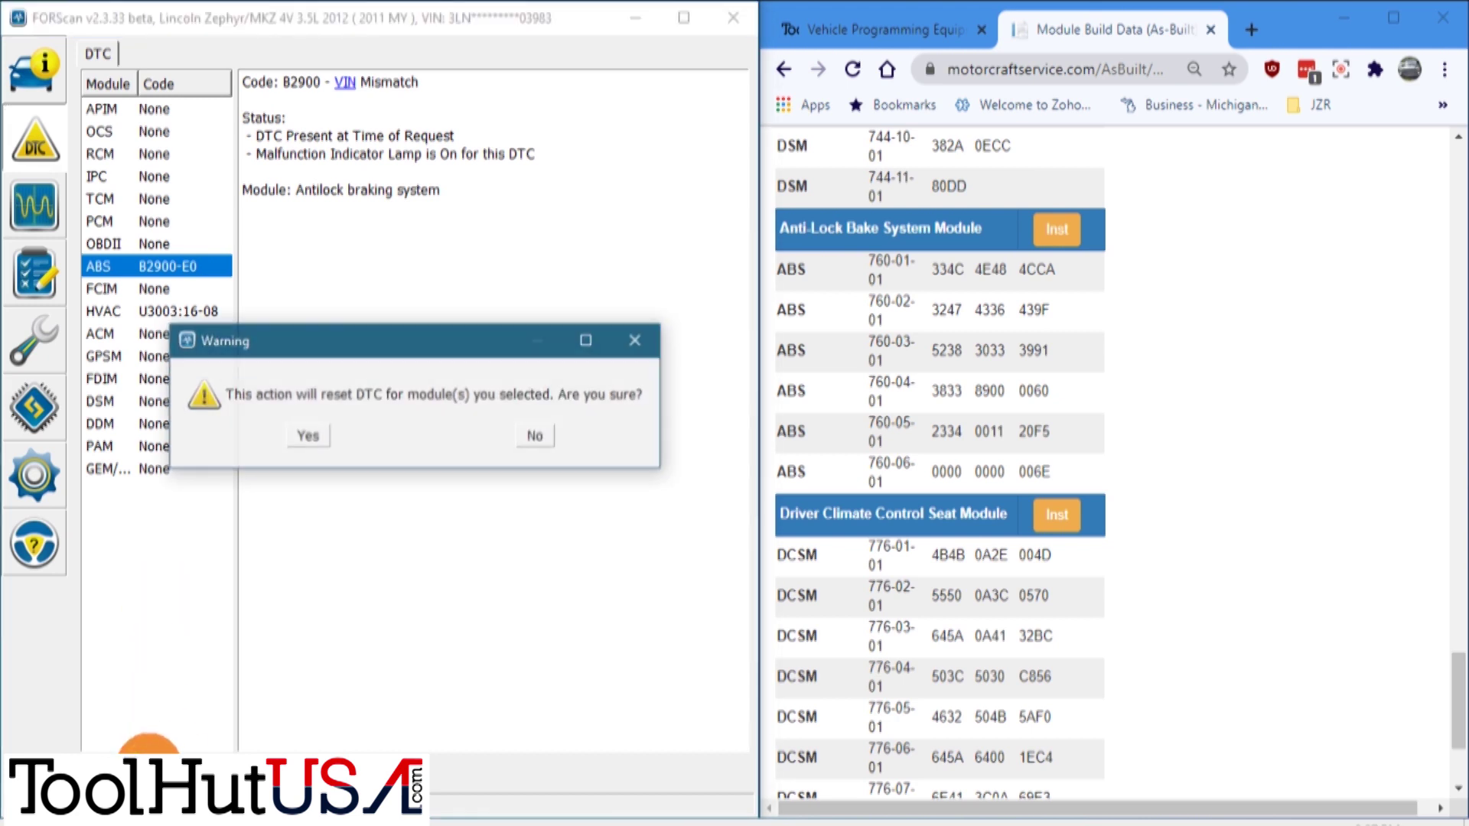
left_click(309, 437)
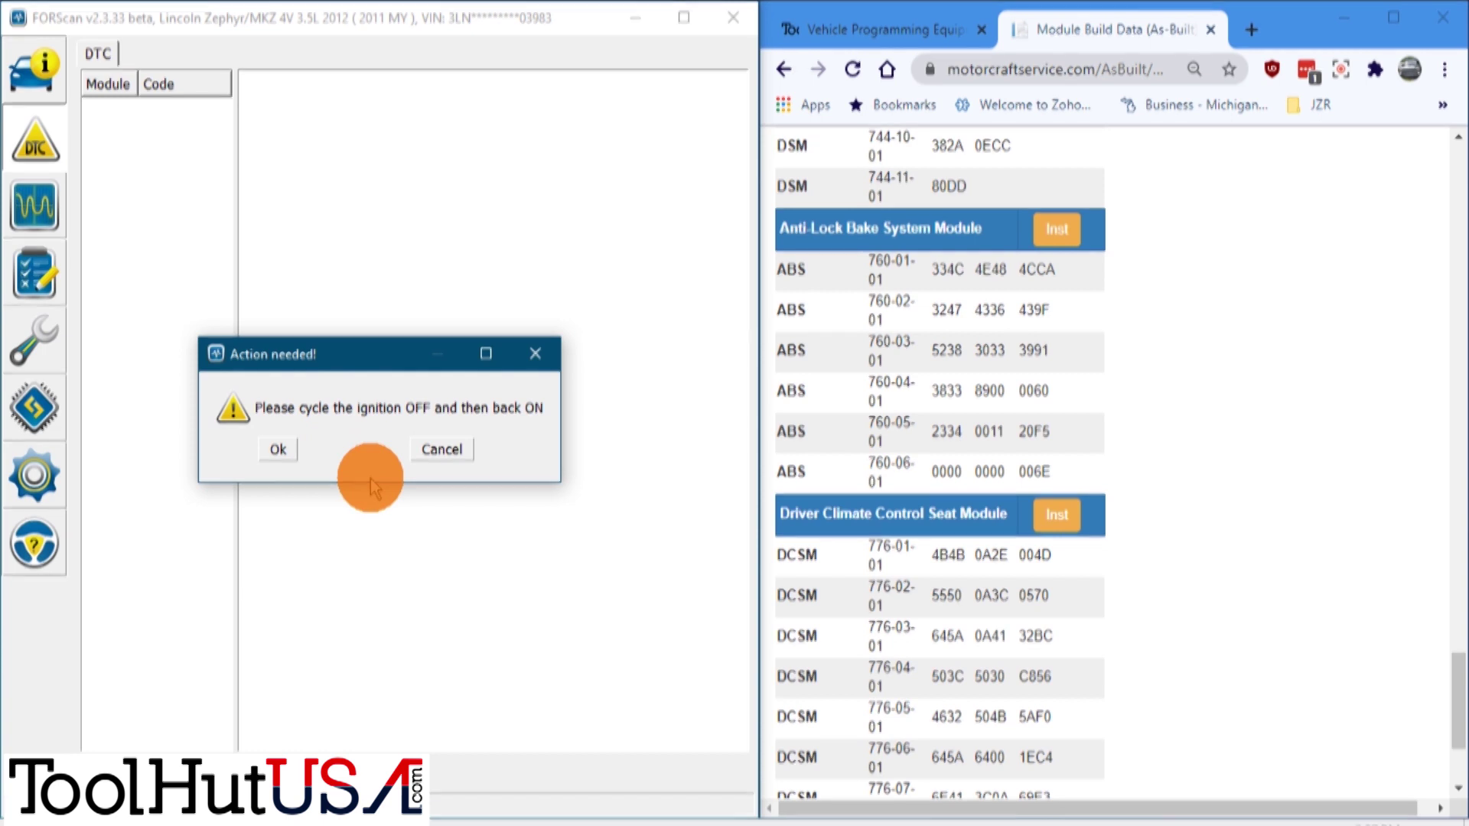
left_click(277, 453)
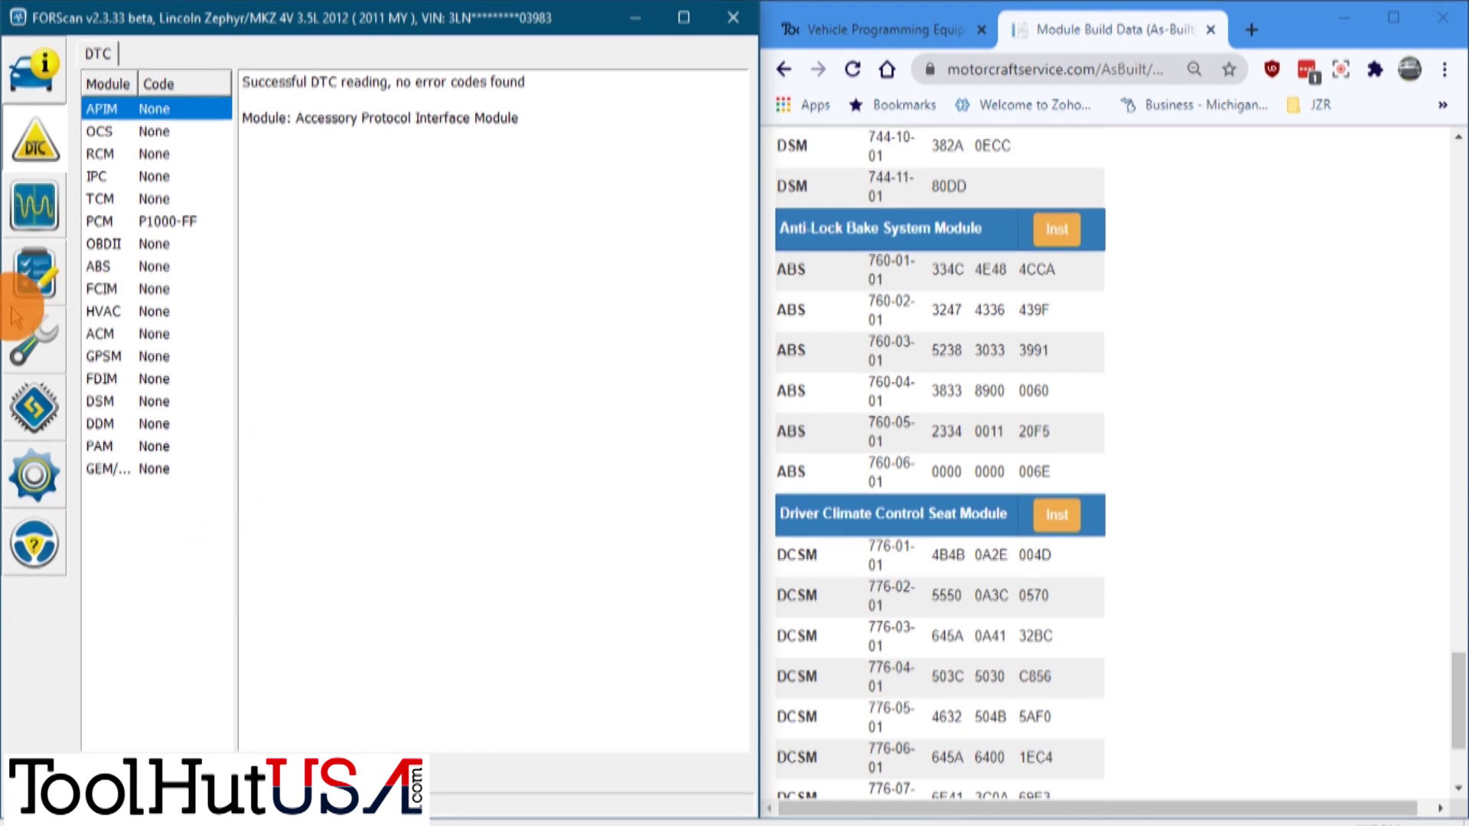
left_click(30, 336)
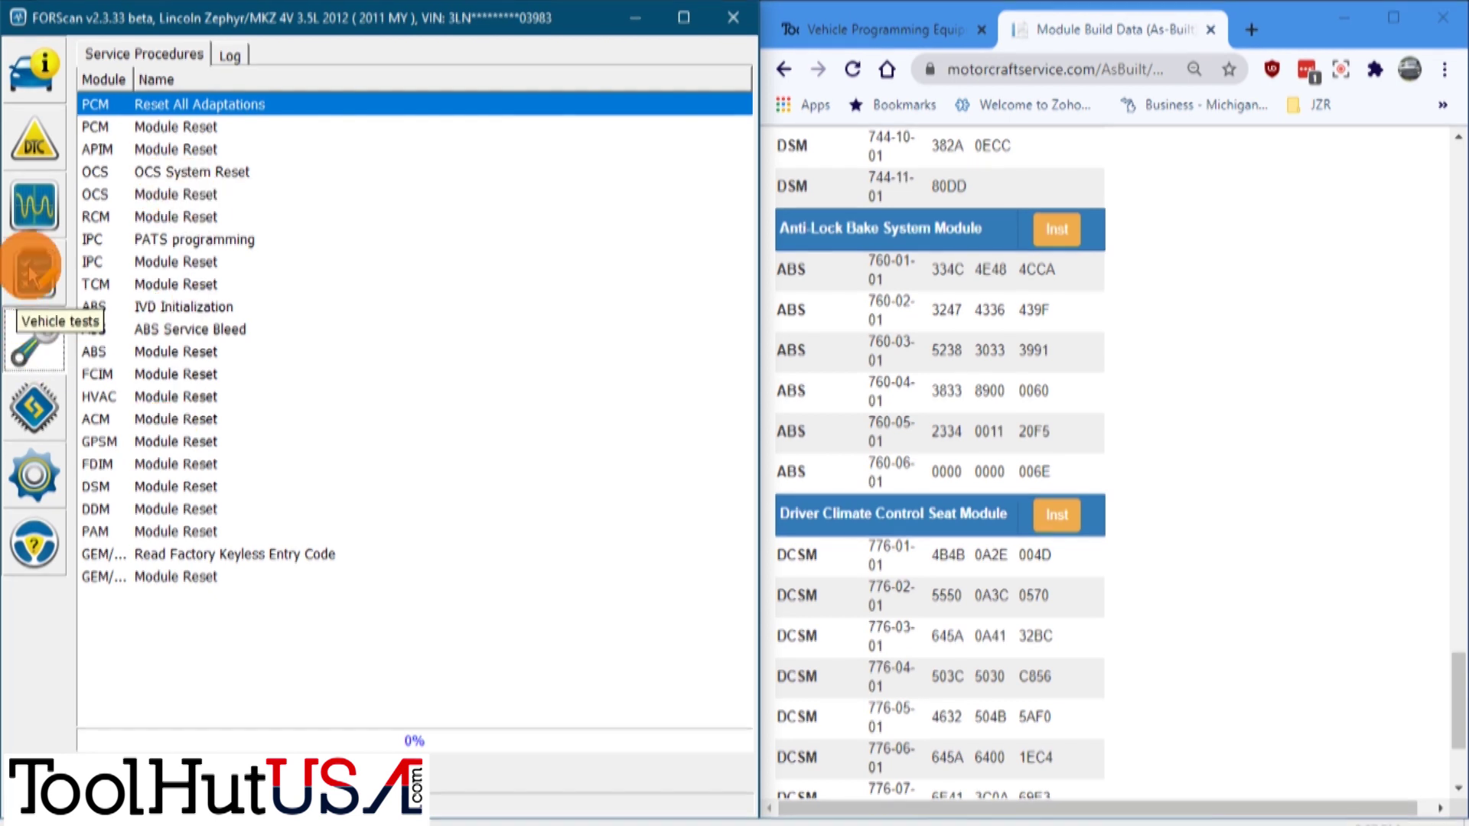
Step: Browse the self-test, settings and module pages, ending on the service procedures list
left_click(33, 271)
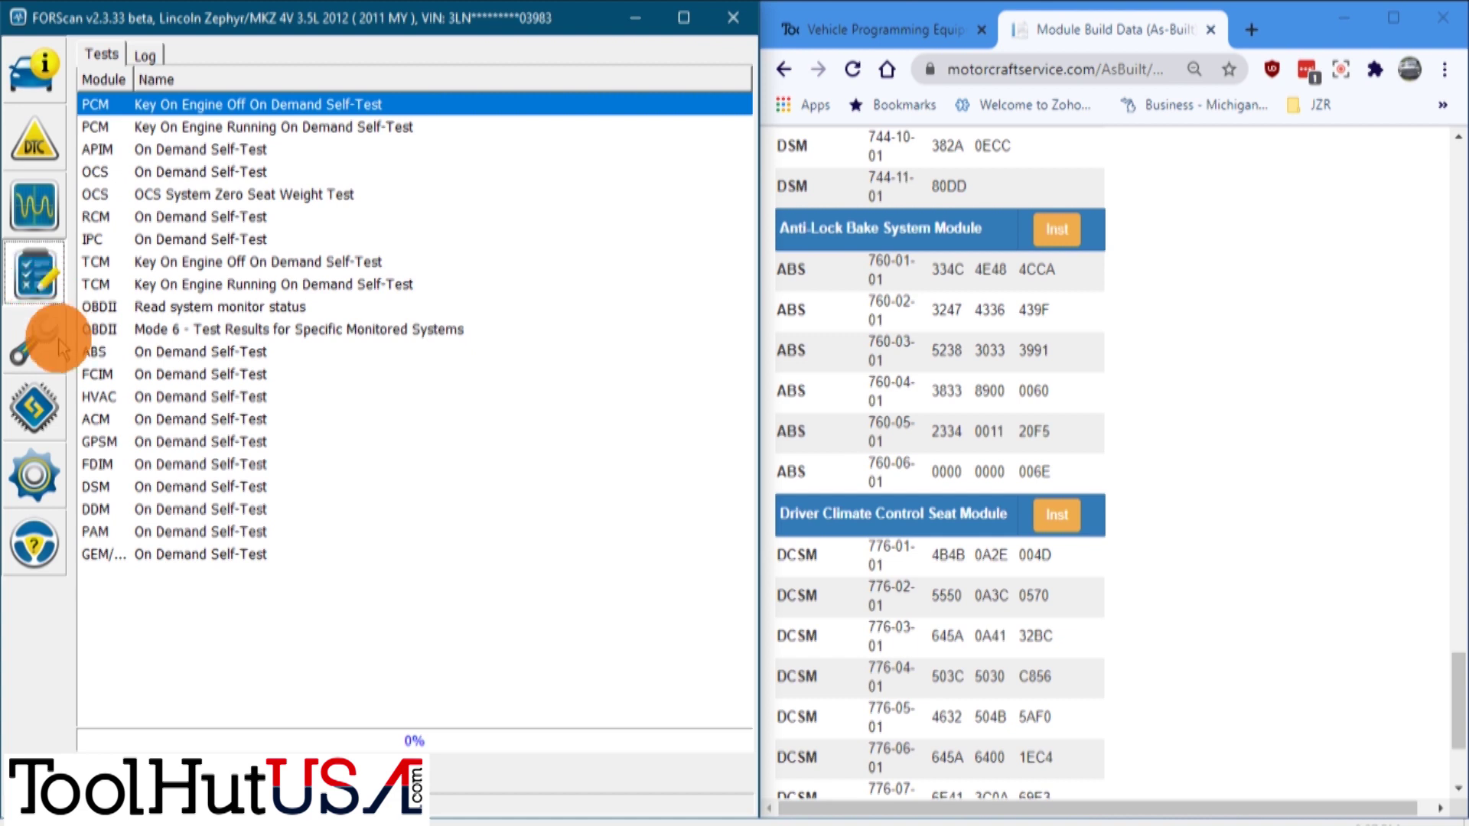
left_click(42, 464)
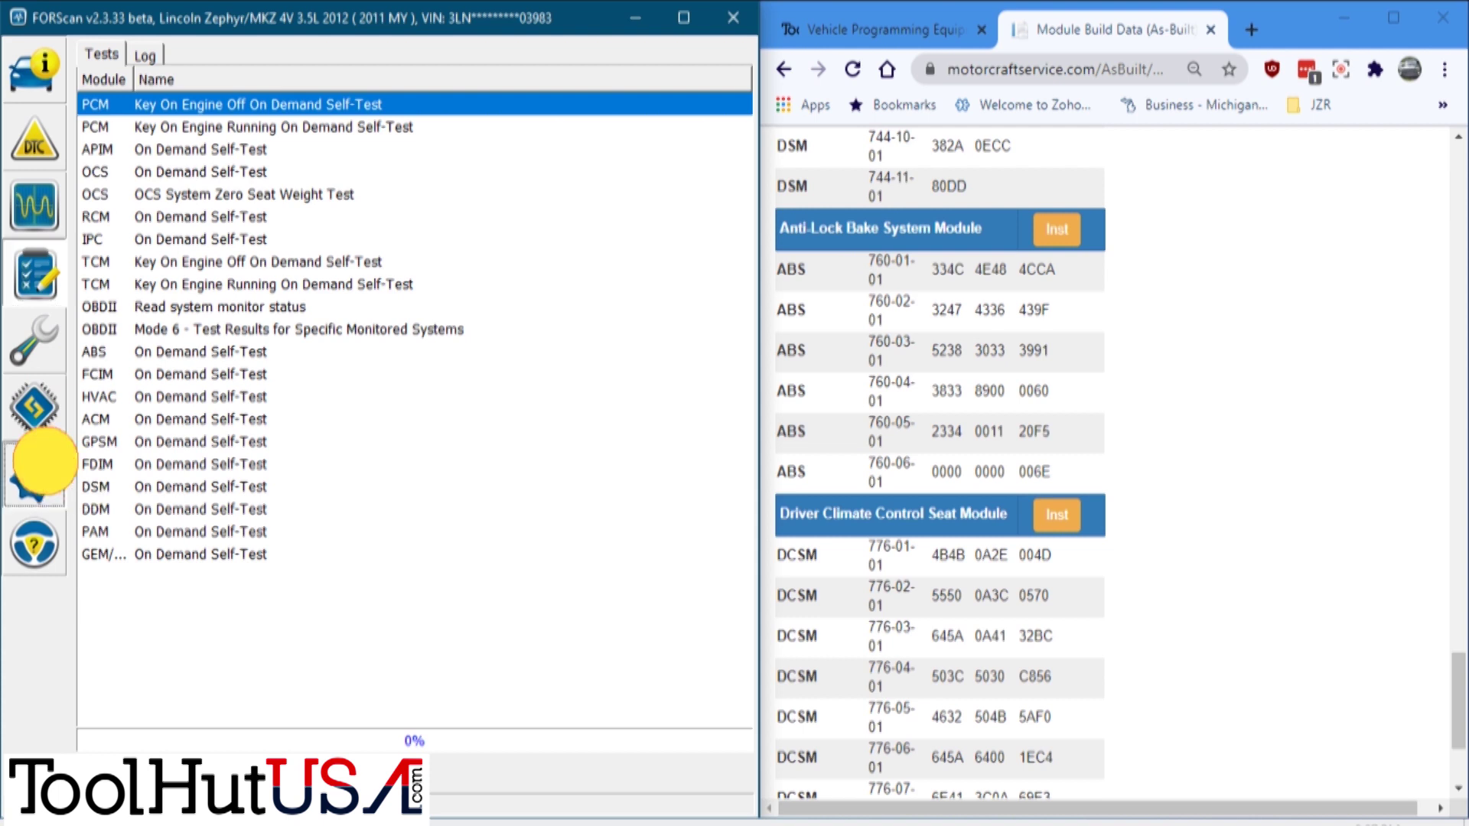
left_click(37, 408)
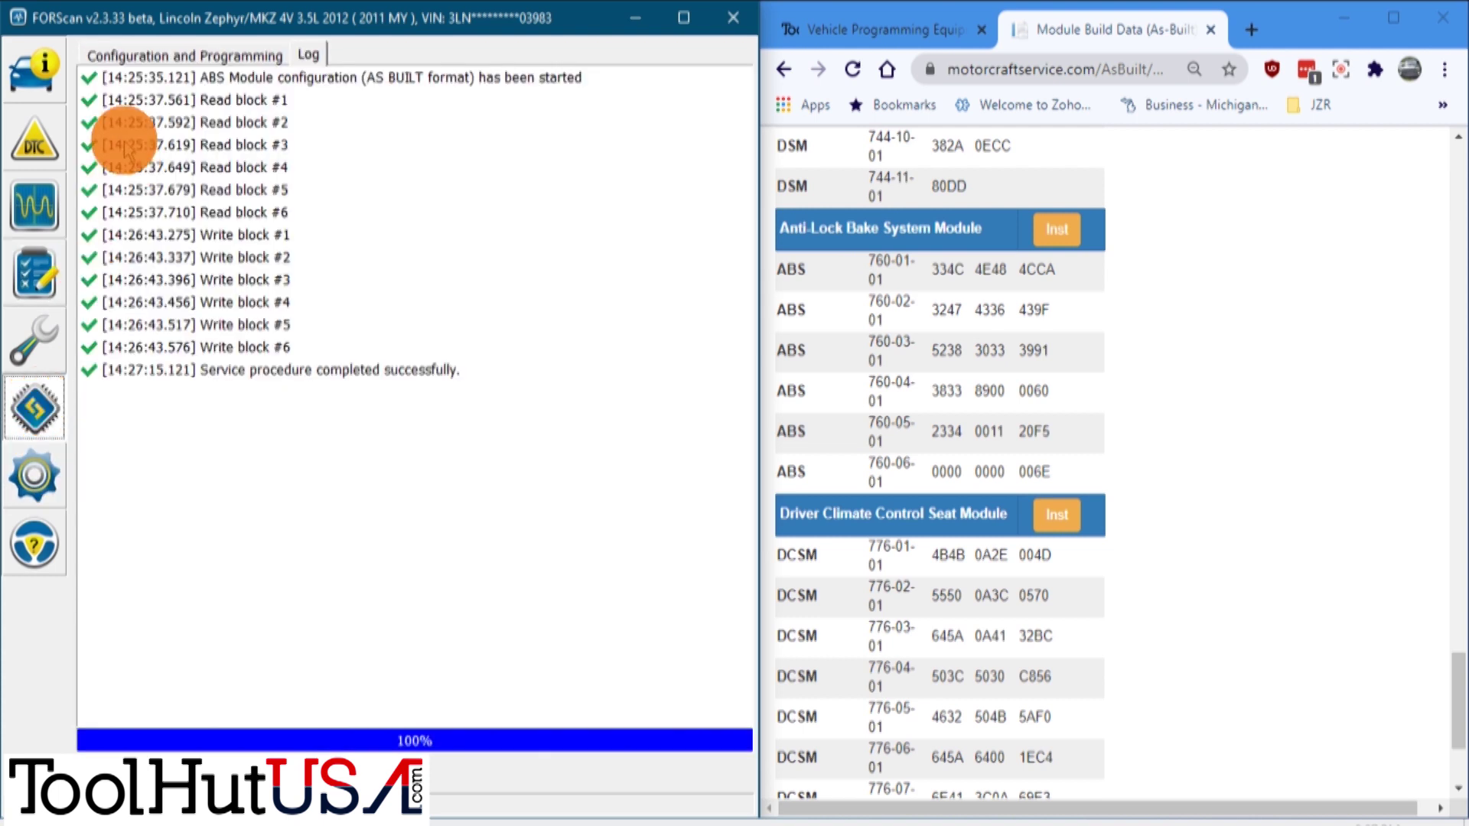
left_click(159, 57)
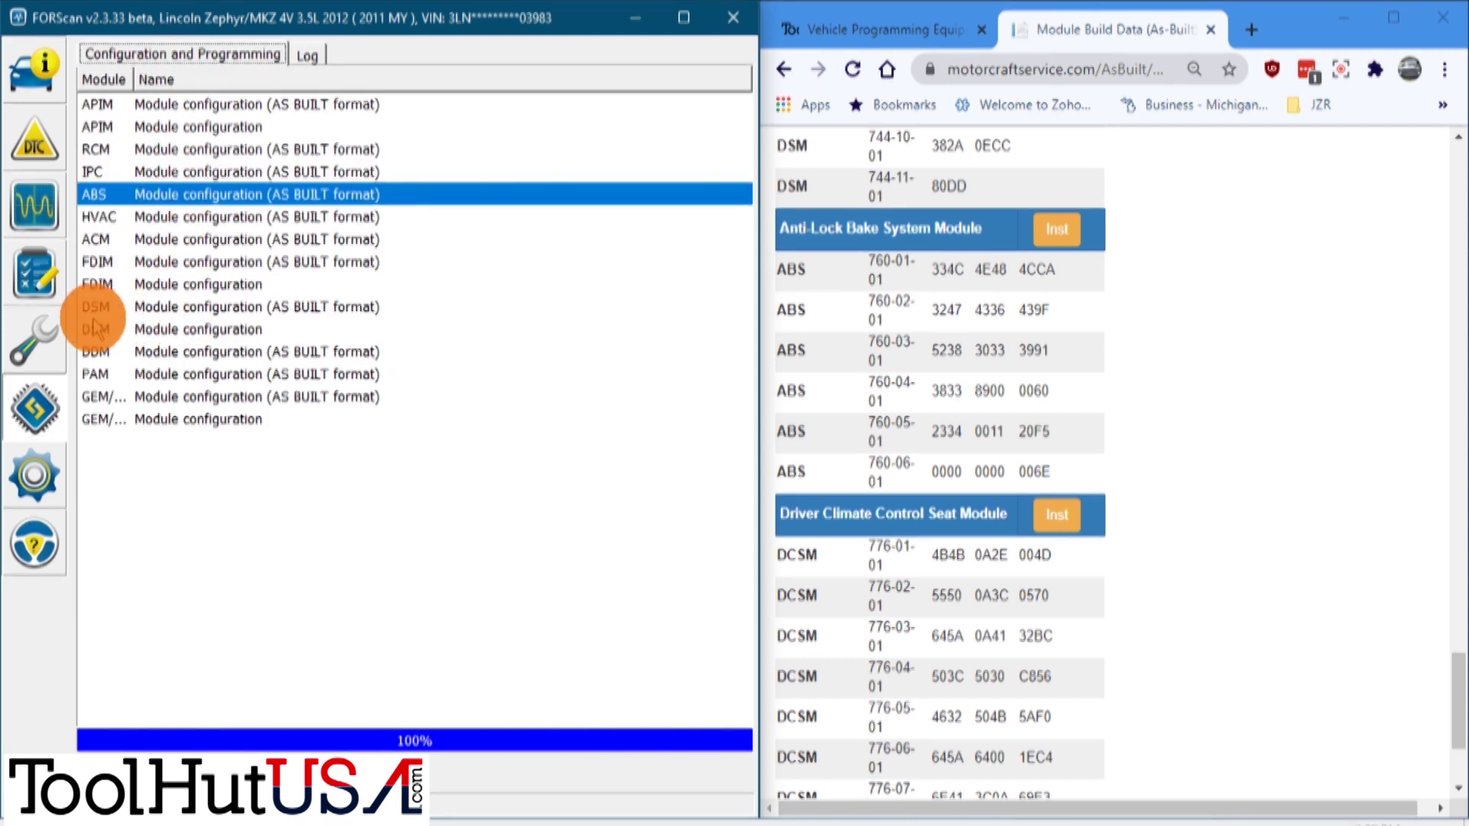
left_click(32, 342)
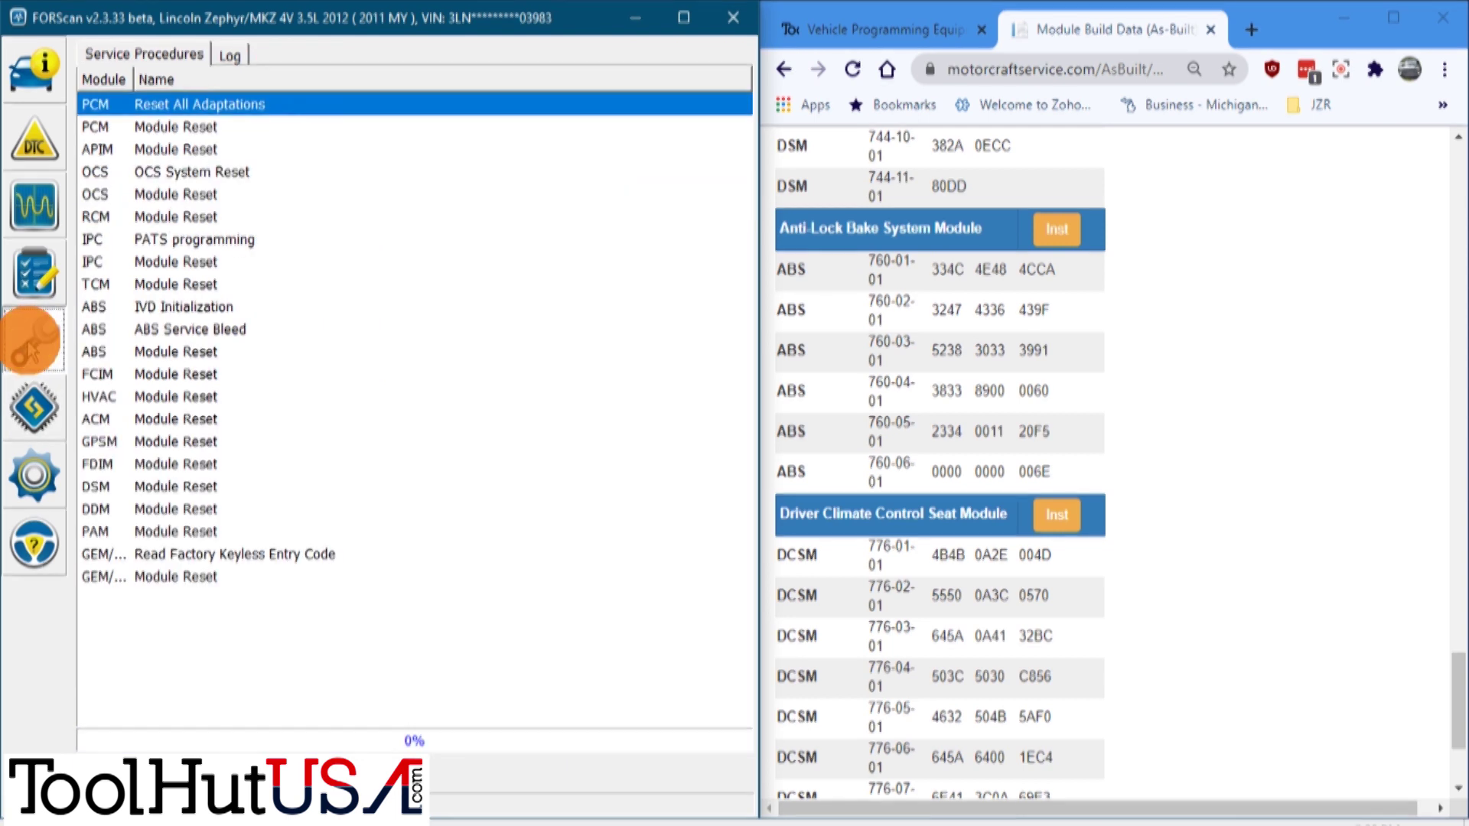
Step: Run ABS IVD Initialization to 100%, then check that only P1000-FF remains
left_click(122, 308)
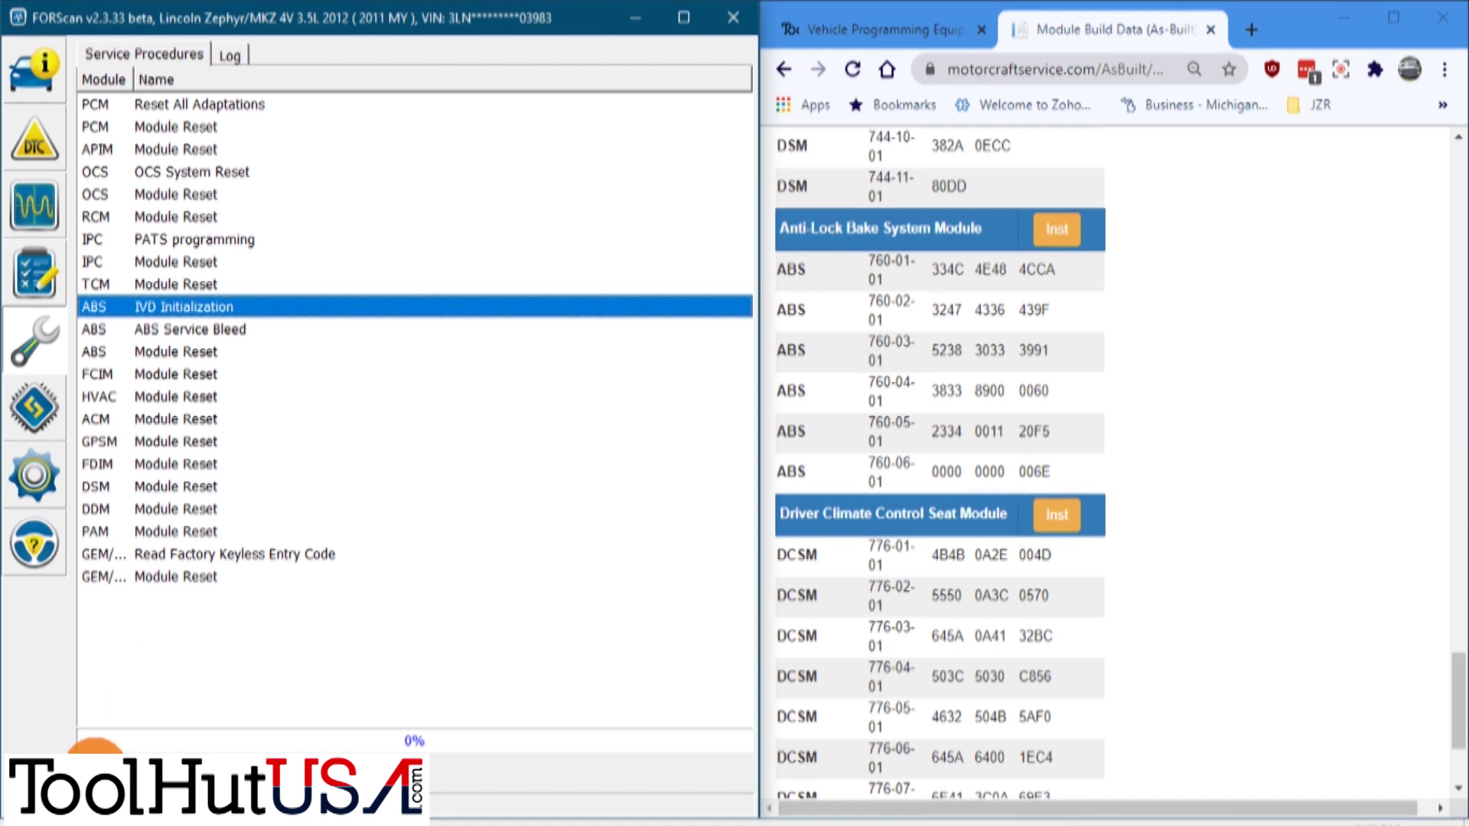
left_click(95, 749)
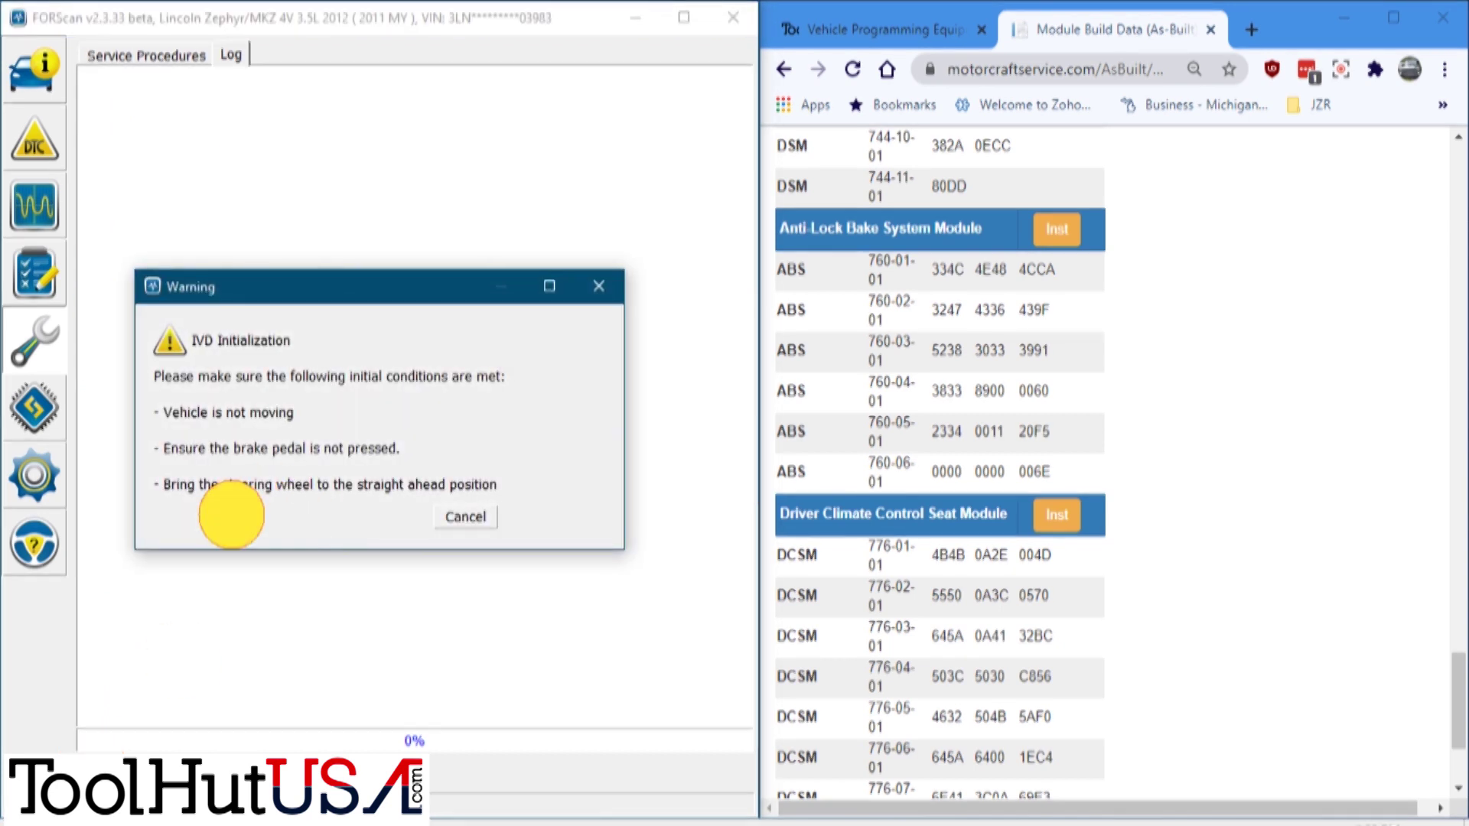
left_click(231, 515)
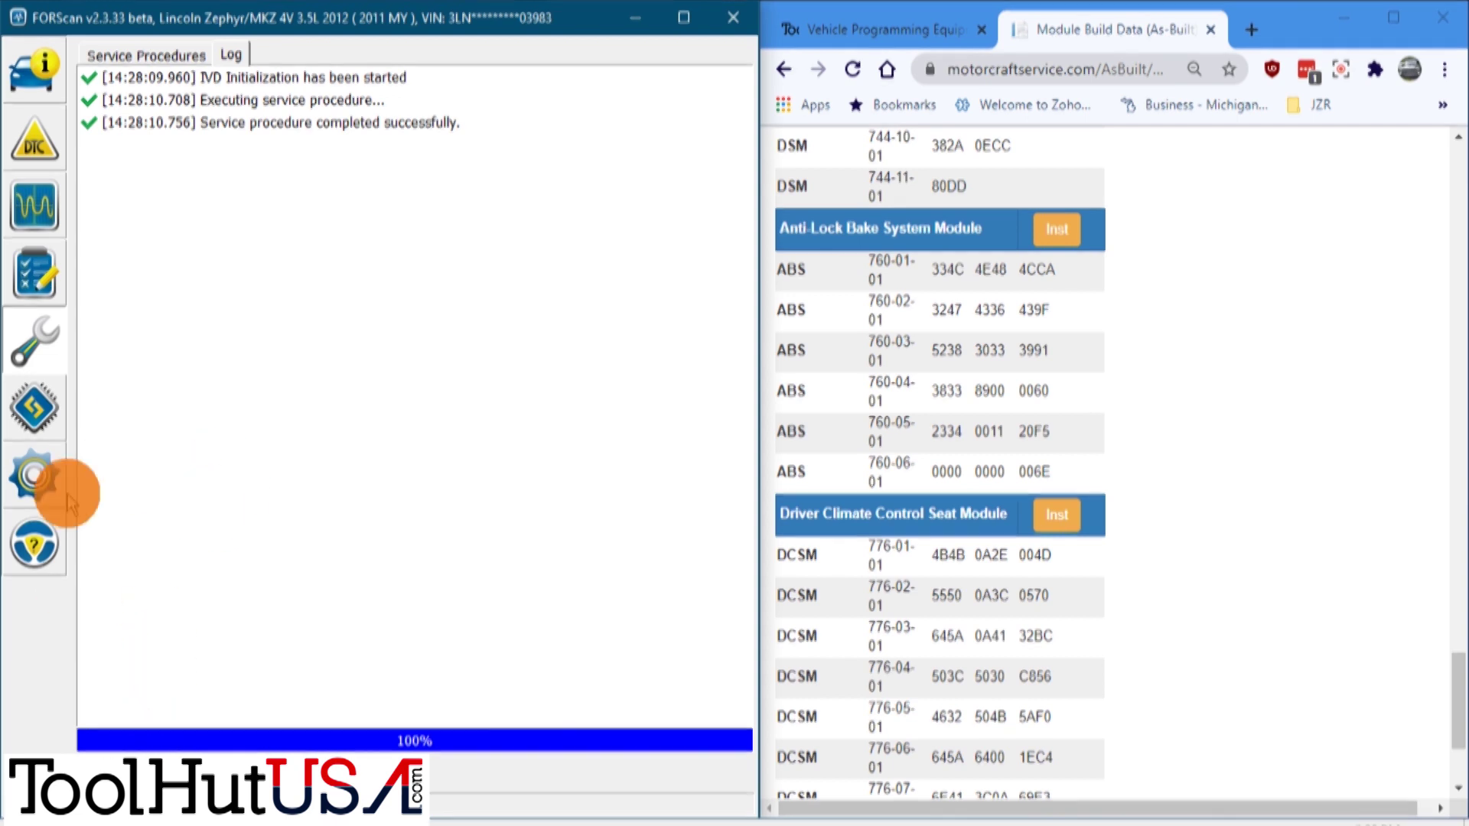
left_click(32, 128)
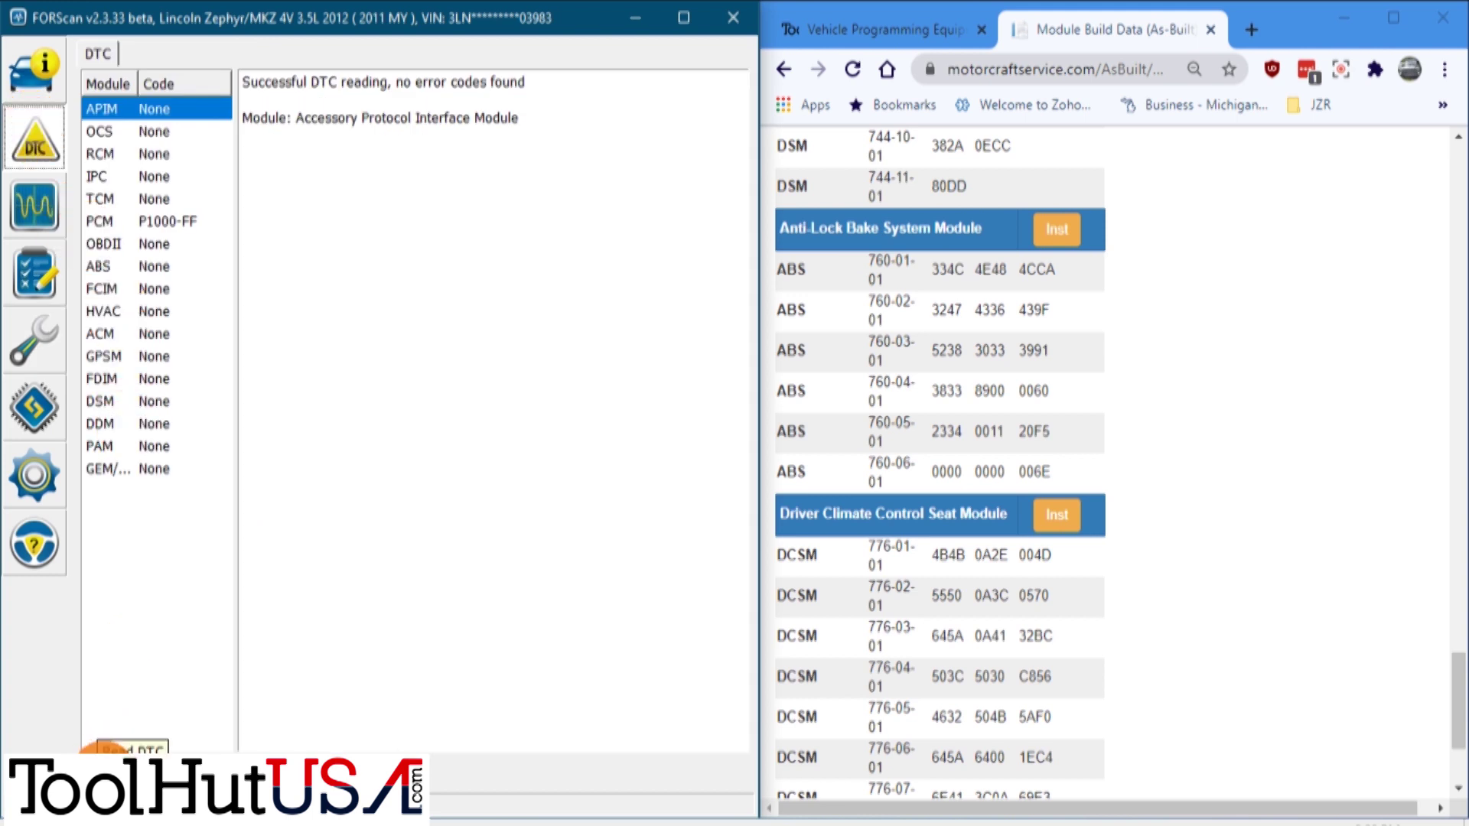
left_click(107, 751)
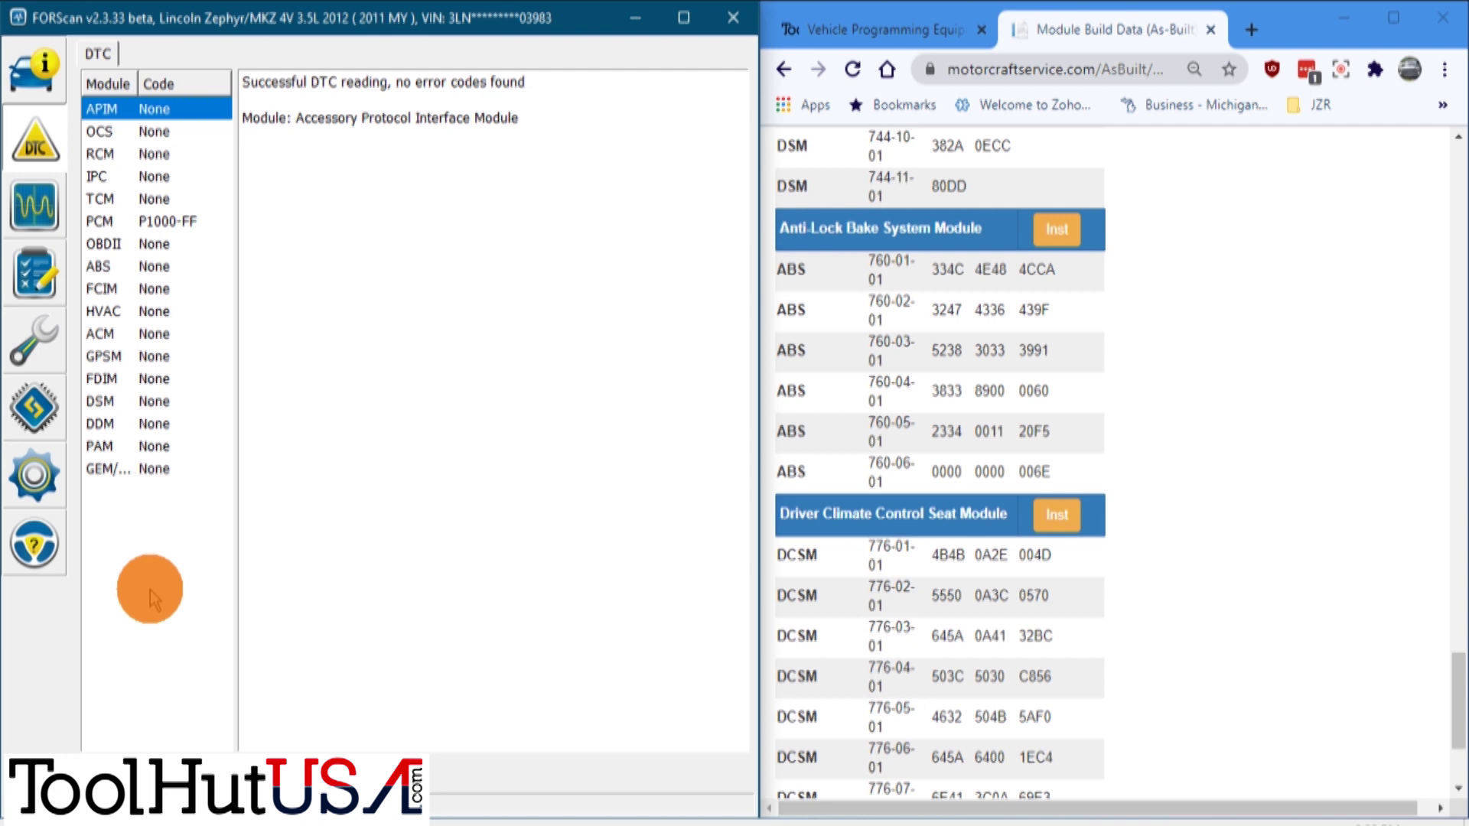